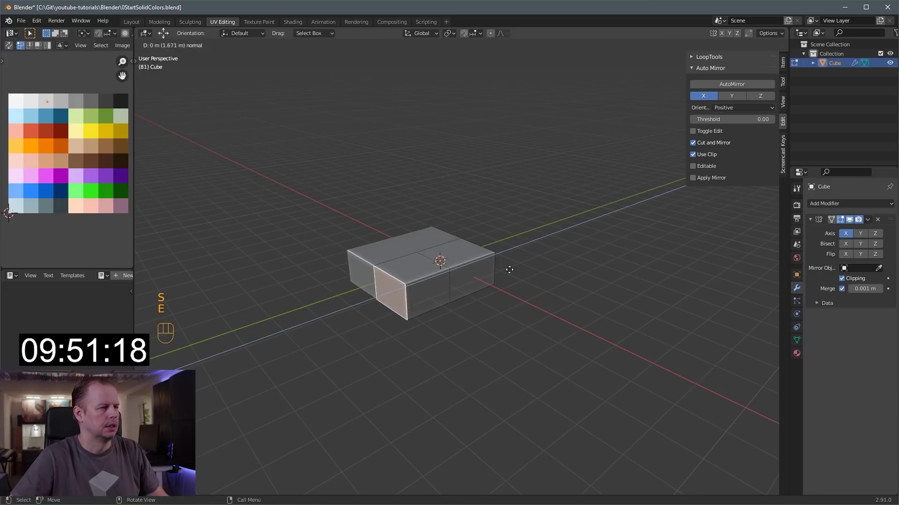
Extrude the body's front face and shift it about 0.48 m inward, and extrude a narrow neck from it with its end scaled to 0.889.
click(466, 273)
drag(424, 300, 403, 298)
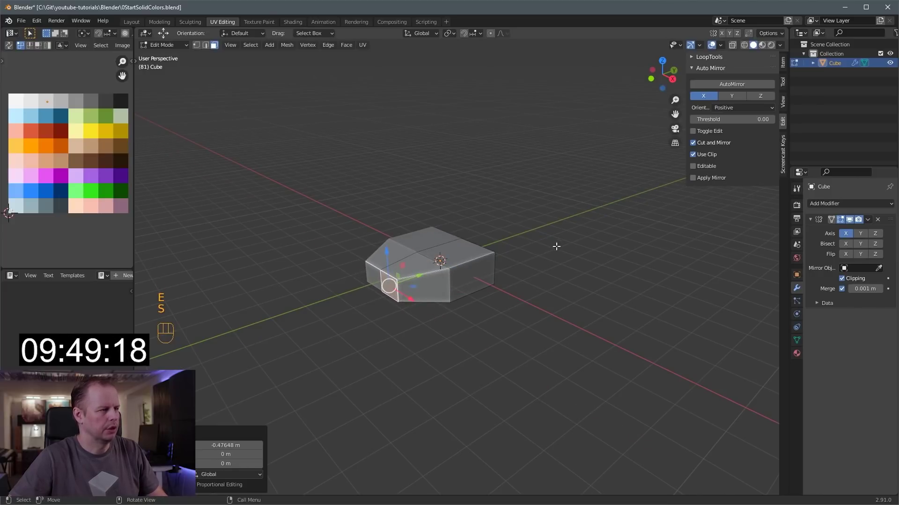
key(e)
click(497, 263)
key(s)
click(483, 267)
Extrude a short flared section from the neck's end face, enlarge its face, and extrude it forward into a head block.
key(e)
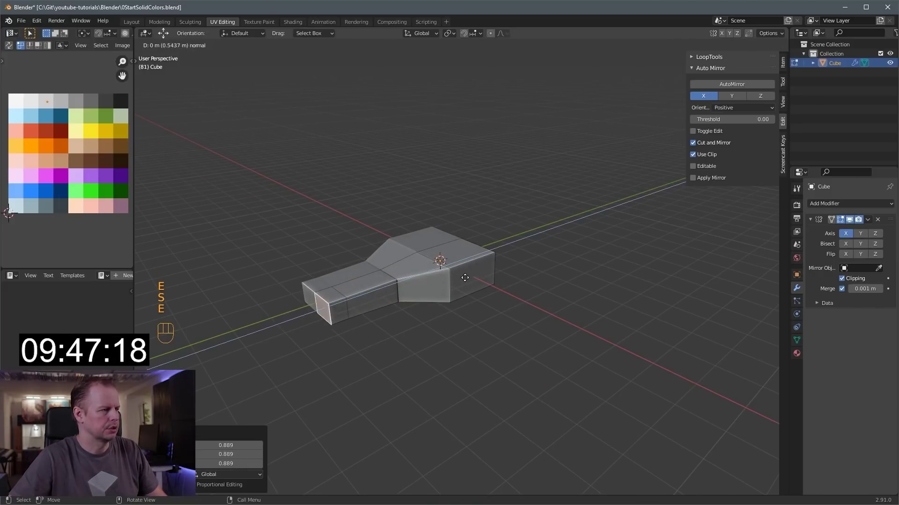
click(468, 275)
key(s)
click(555, 258)
key(e)
click(509, 272)
Extend the head's front with a 0.33 m extrusion and a further extrusion, scaling down the end face after each one.
key(e)
click(500, 276)
key(s)
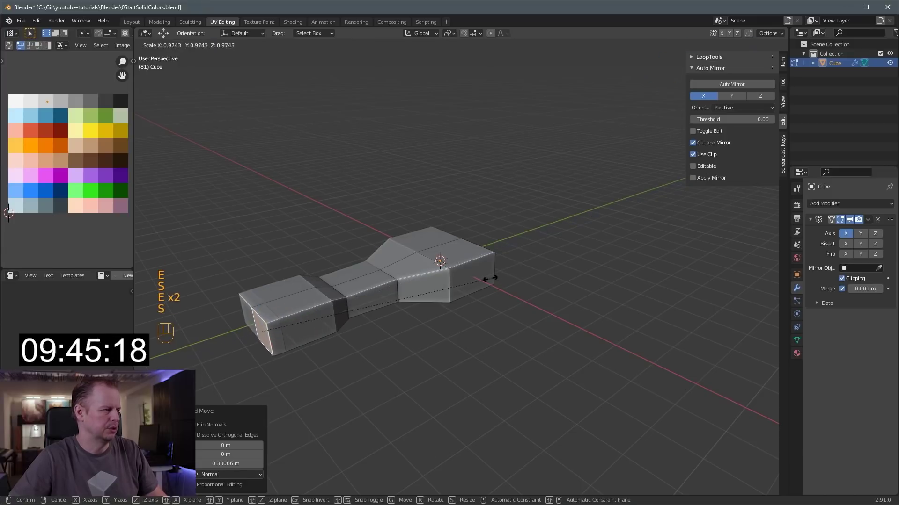
click(434, 287)
key(e)
click(396, 300)
key(s)
click(362, 302)
Extrude the body's rear face, scale it to 0.52, and extrude it again into a narrow tail block.
middle_drag(362, 302, 488, 259)
key(e)
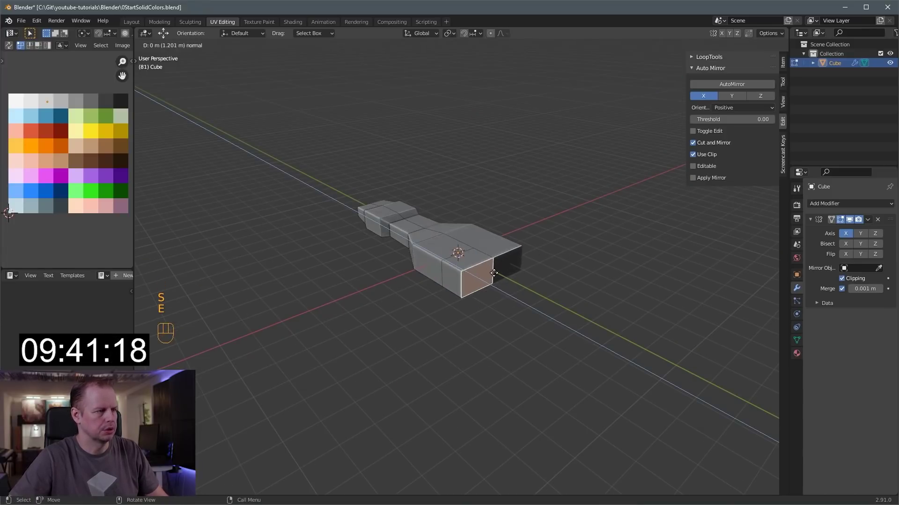
click(484, 260)
key(s)
click(482, 270)
key(e)
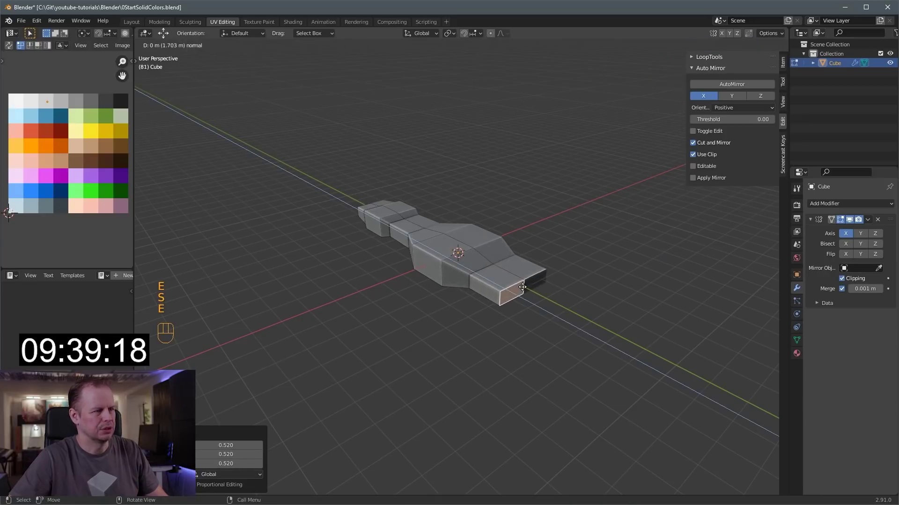
click(516, 282)
Extrude the three side faces of the body outward and flatten them to 0.378 along Z as a wing root.
middle_drag(408, 281, 540, 271)
click(423, 280)
shift+click(468, 275)
shift+click(495, 271)
key(e)
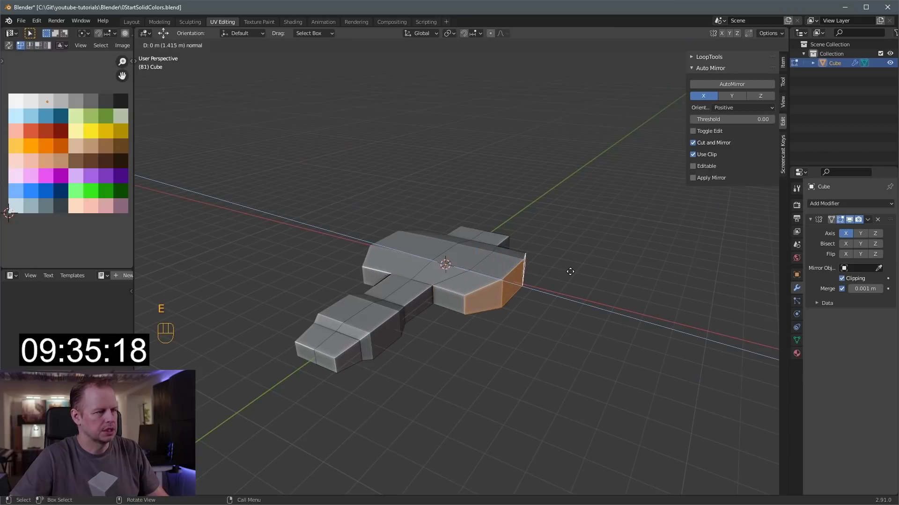
click(572, 271)
key(s)
click(525, 273)
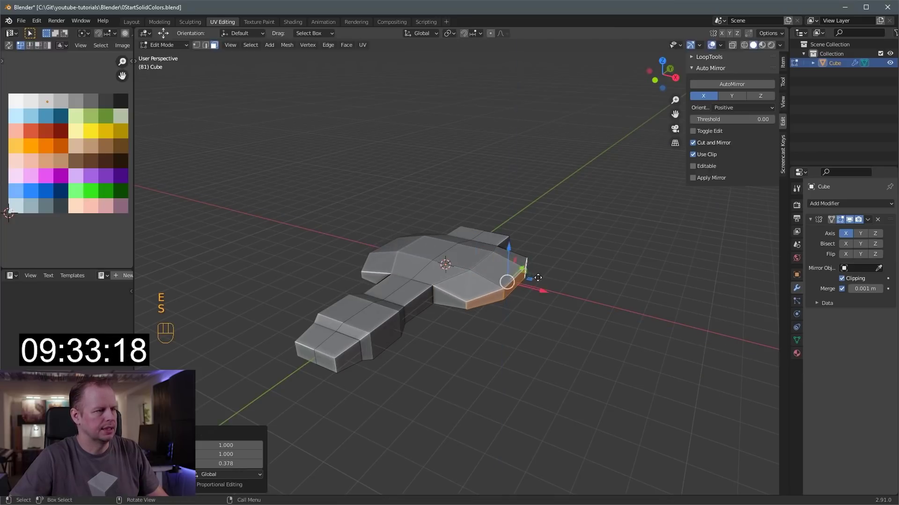
Extrude the wing outward and lower it, and add a further 1.23 m extrusion scaled to about 0.69.
key(e)
click(578, 288)
drag(551, 266, 552, 281)
key(e)
click(599, 289)
key(s)
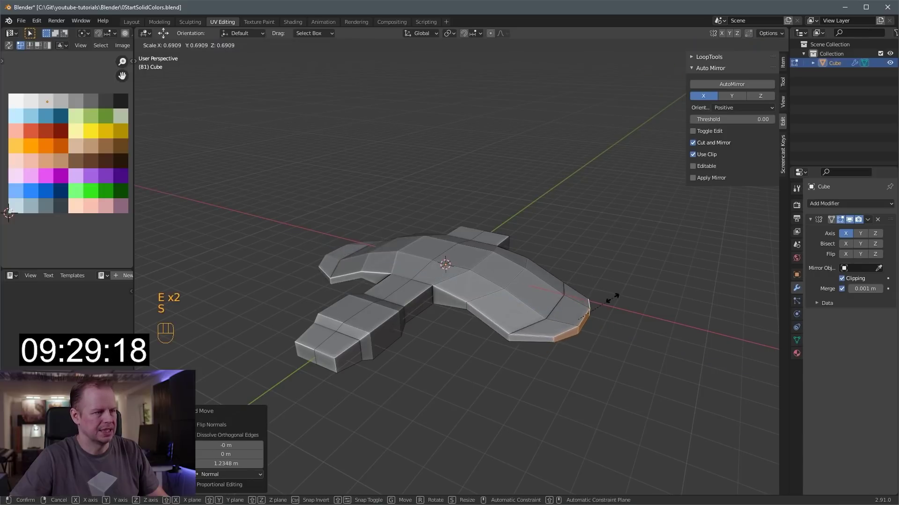
click(612, 303)
Extrude the wing end faces another 0.66 m and raise them about 0.23 m.
key(e)
click(641, 336)
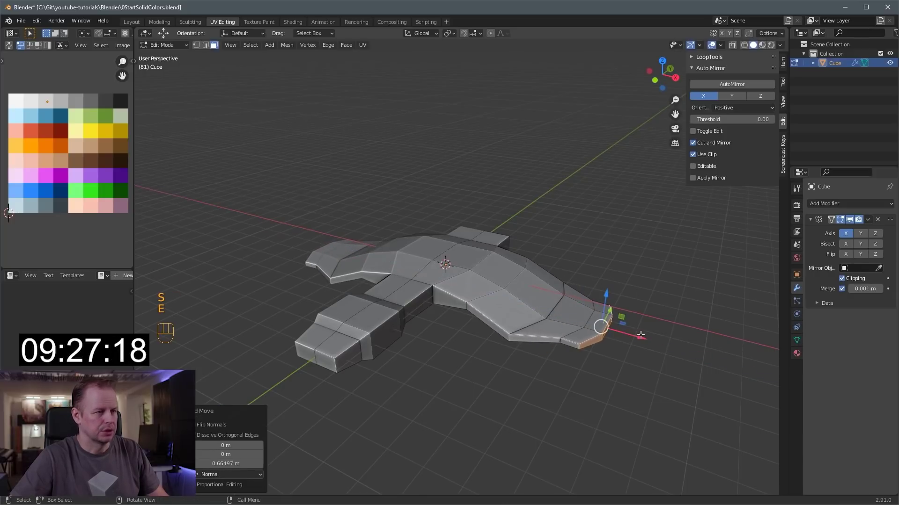
drag(606, 294, 607, 288)
key(e)
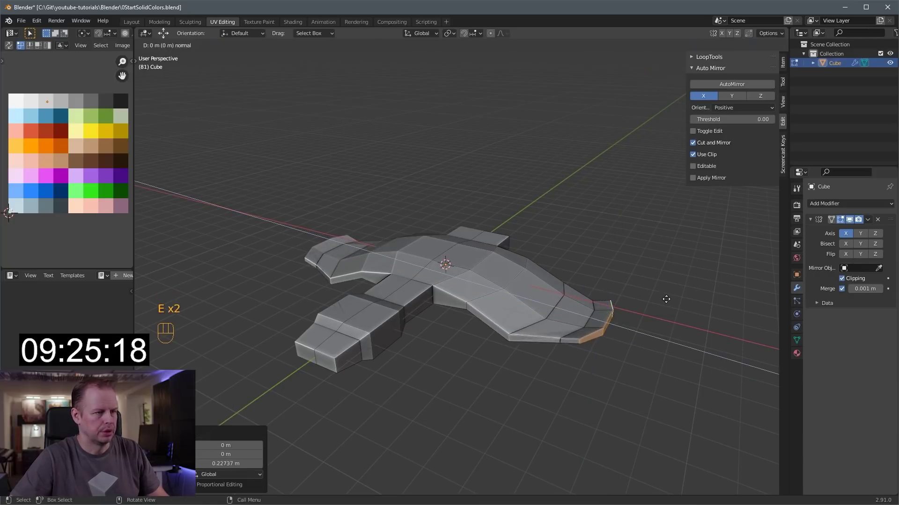
key(y)
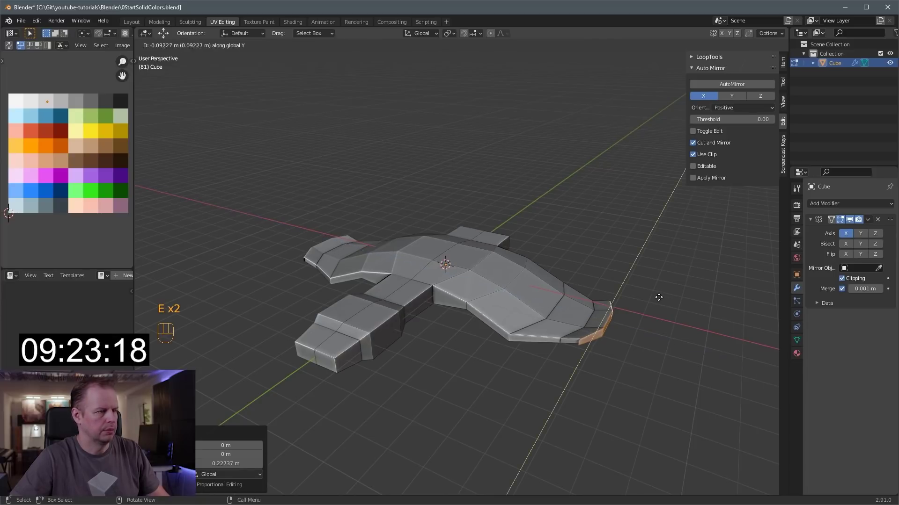
key(ctrl+z)
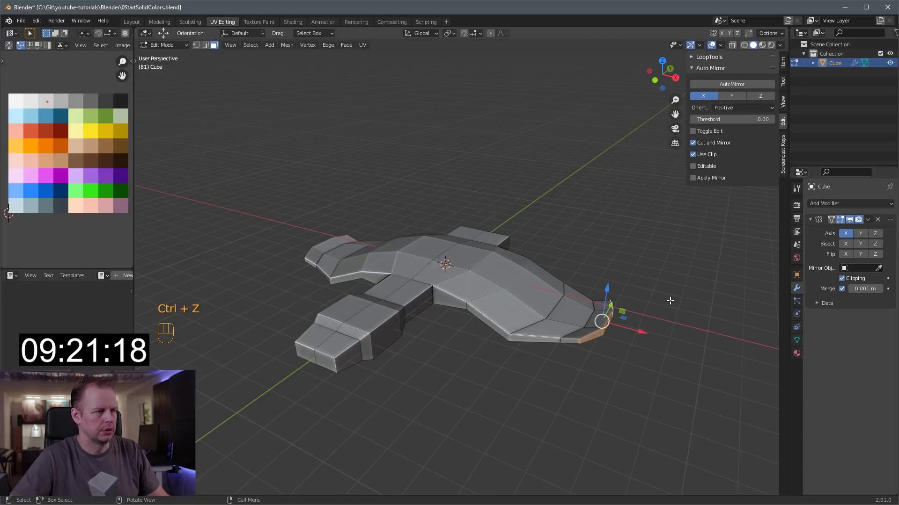
Rotate the wing tip faces -32.6° about Y, scale them to about 0.78, and extrude them outward.
key(r)
key(y)
click(609, 307)
key(s)
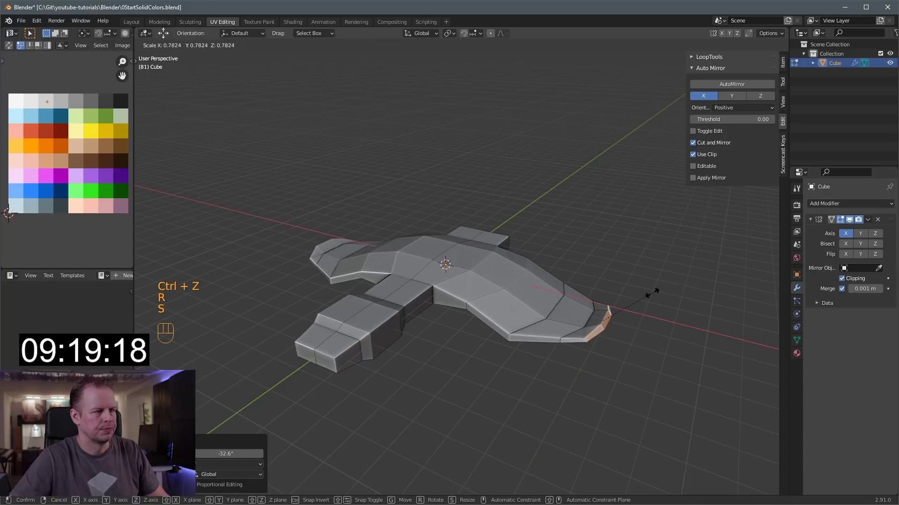
click(654, 293)
key(e)
click(670, 290)
Extrude the wing tip's front-facing side about 3.61 m forward along Y and scale down its end.
middle_drag(646, 305, 591, 311)
click(530, 349)
key(e)
drag(455, 365, 335, 366)
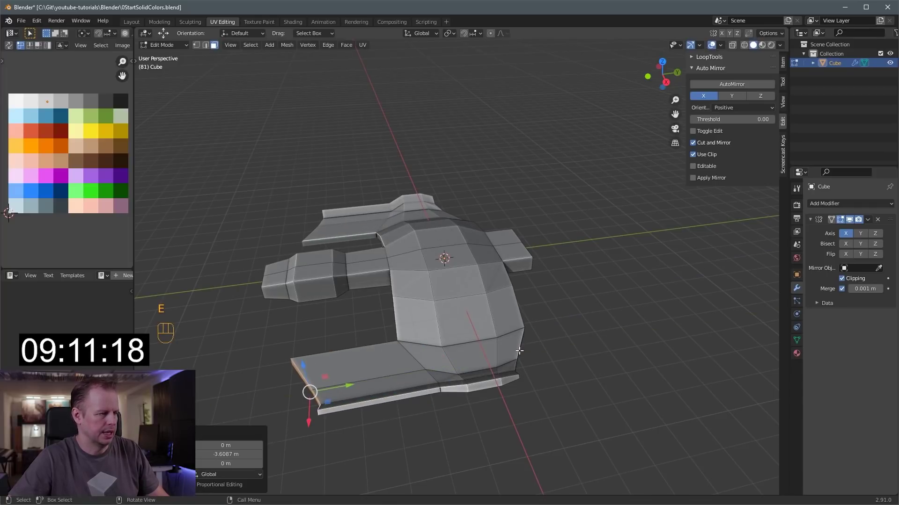
key(s)
click(461, 359)
Scale down the end face of the tail block and shift it slightly toward the centre line.
middle_drag(461, 359, 461, 296)
click(439, 299)
click(414, 261)
middle_drag(461, 265, 508, 278)
scroll(500, 276, up, 1)
click(475, 263)
click(489, 310)
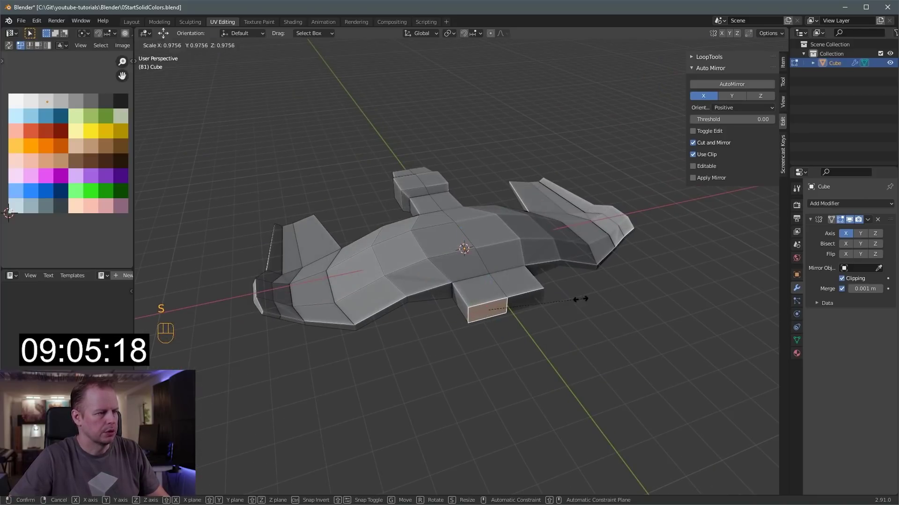
key(s)
click(556, 303)
drag(453, 320, 463, 317)
Extrude the six top faces of the central body 0.75 m upward and scale them to about 0.79.
middle_drag(448, 287, 490, 280)
click(447, 256)
shift+click(493, 256)
shift+click(519, 262)
shift+click(492, 278)
shift+click(446, 290)
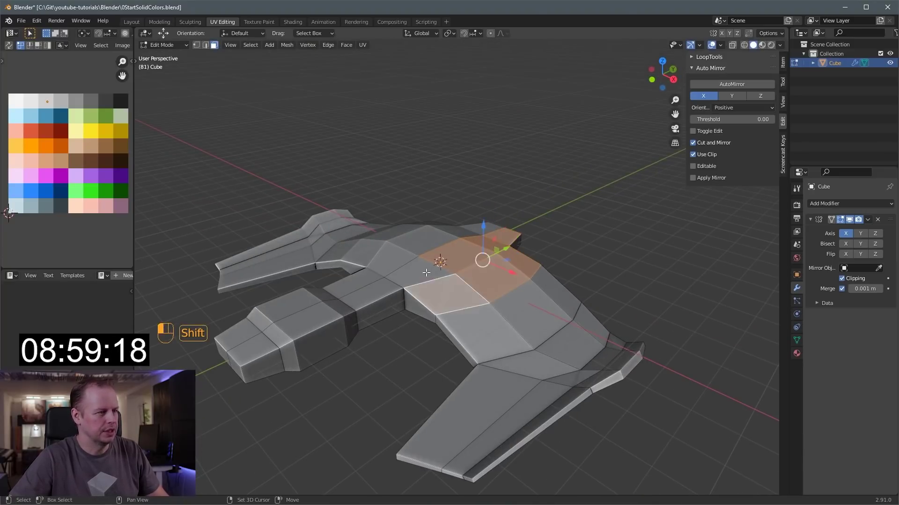
shift+click(418, 275)
key(e)
click(558, 259)
key(s)
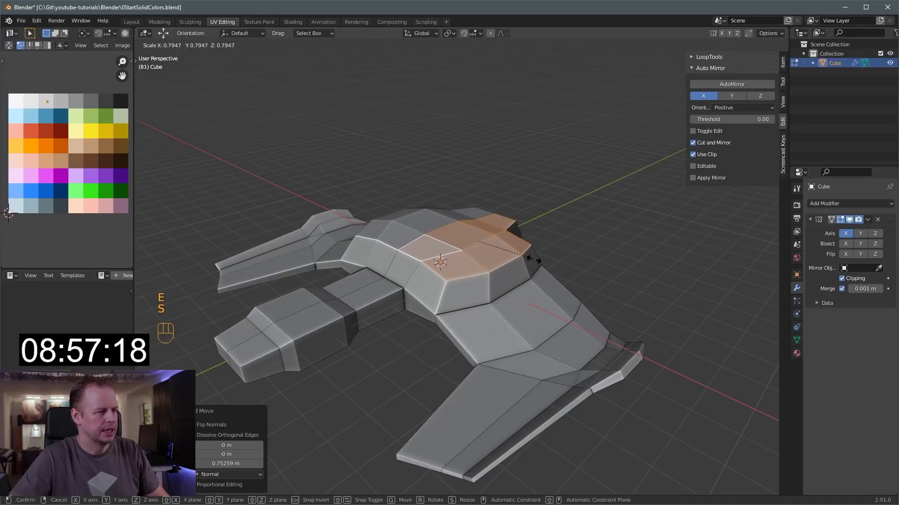
click(535, 262)
Extrude the underside faces of the head downward about 0.7 m, scale them to 0.865, and extrude and scale them again.
click(463, 245)
middle_drag(557, 241, 393, 270)
click(371, 220)
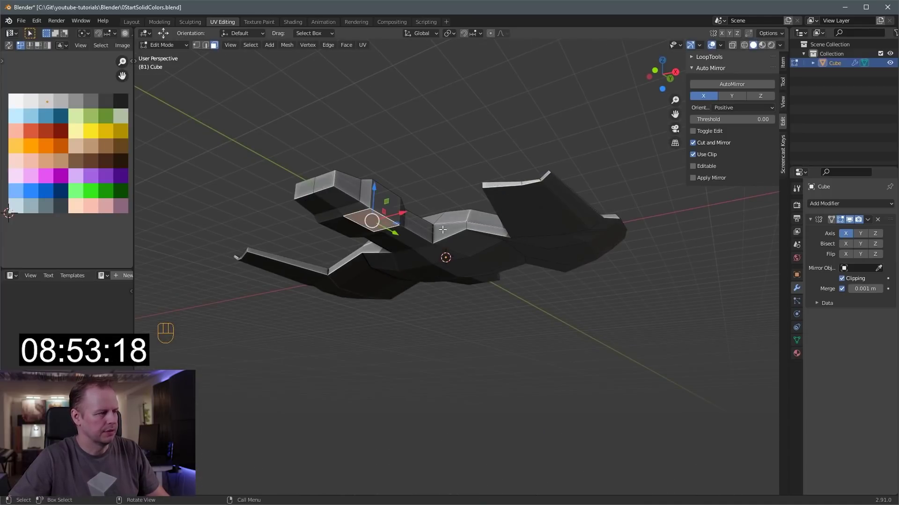
key(e)
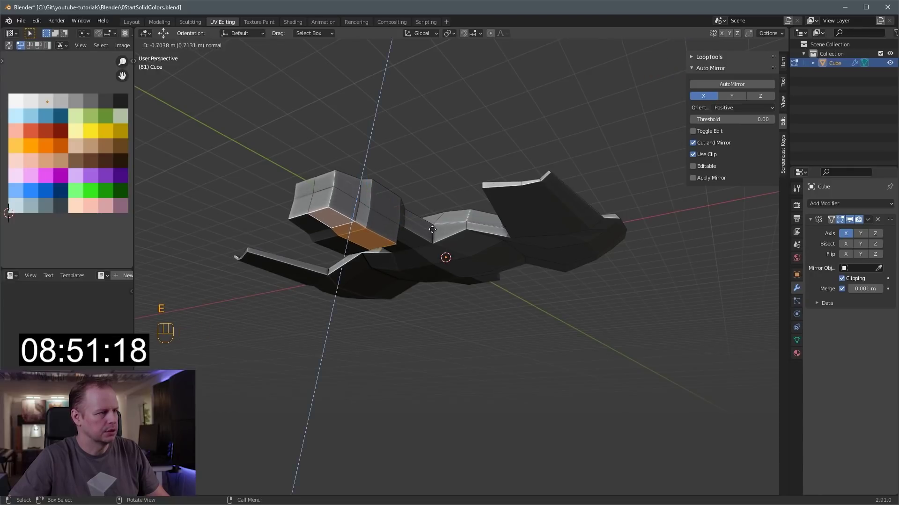
click(431, 232)
key(s)
click(425, 235)
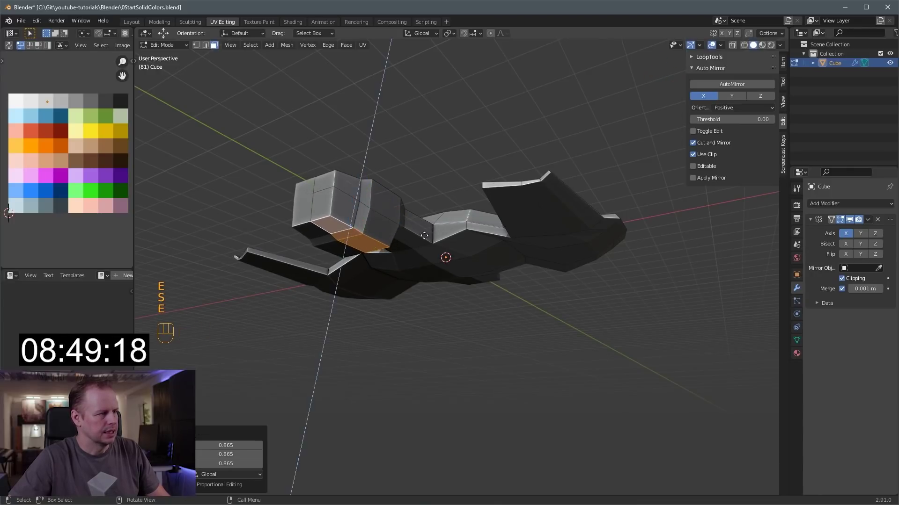
key(s)
Extrude the lower front face of the head forward into a snout and scale down its end.
click(288, 215)
middle_drag(288, 215, 538, 222)
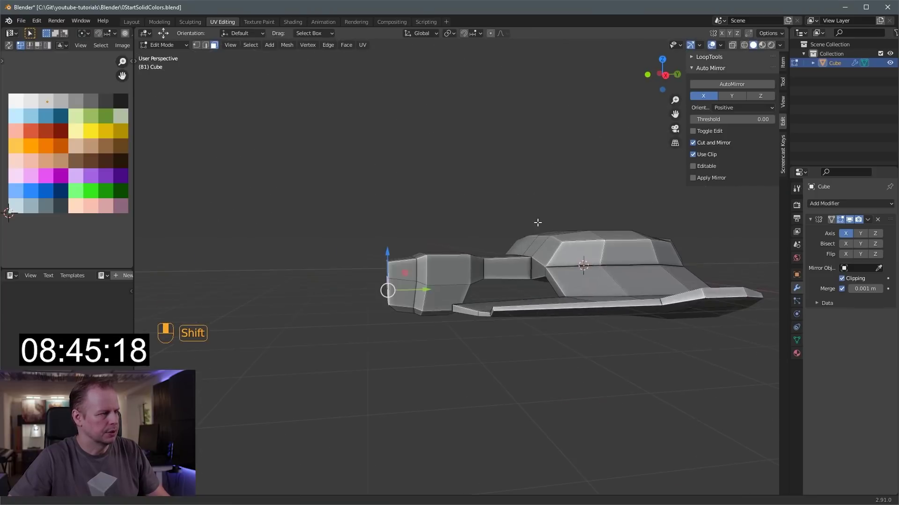
key(e)
click(466, 227)
key(s)
click(421, 236)
Add two loop cuts around the snout, scaling the first to 1.268 and adjusting the second's size as well.
key(ctrl+r)
click(365, 283)
right_click(365, 283)
key(s)
click(370, 278)
key(ctrl+r)
click(372, 279)
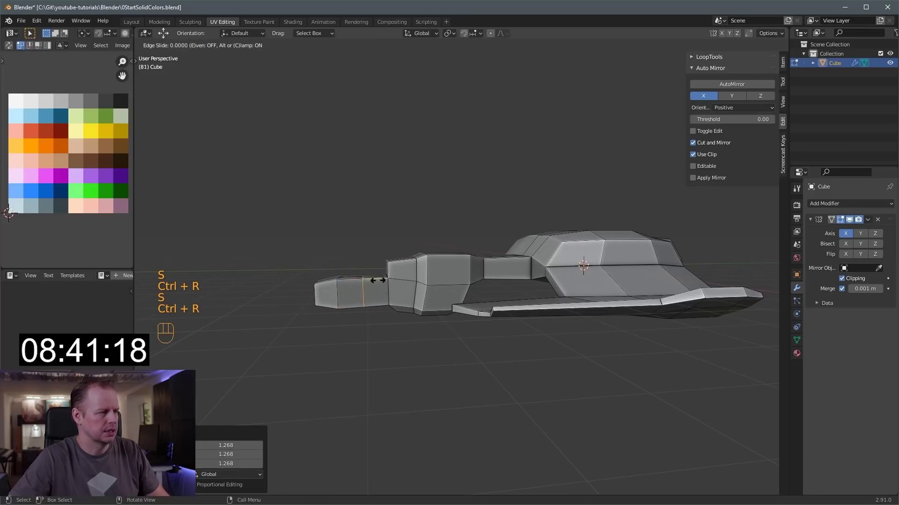
click(391, 279)
key(s)
click(402, 277)
Select an edge on the head section and shift it slightly backward toward the body.
middle_drag(402, 277, 437, 300)
key(2)
click(409, 284)
drag(434, 280, 447, 278)
key(3)
Inset the upper hull's side faces 0.32 m, extrude the inset outward as a fin, and scale down its end.
middle_drag(648, 277, 601, 285)
click(618, 278)
key(i)
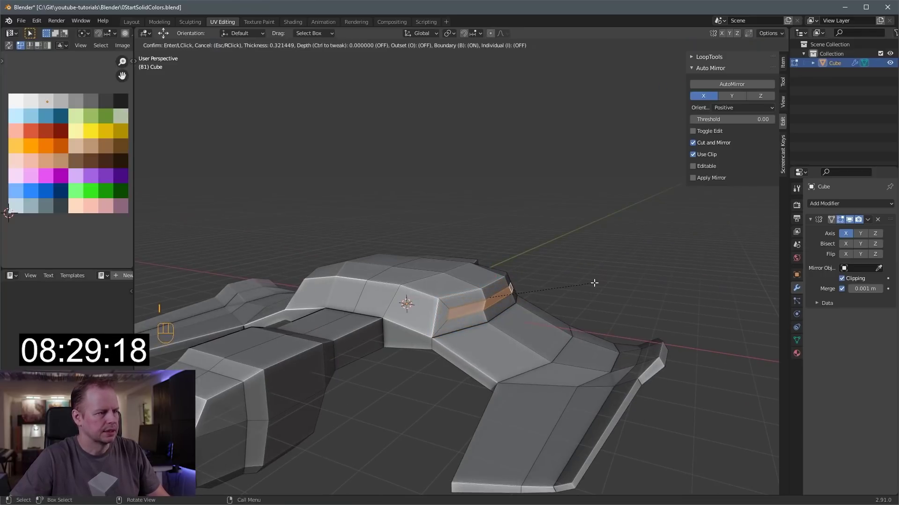
click(595, 283)
key(e)
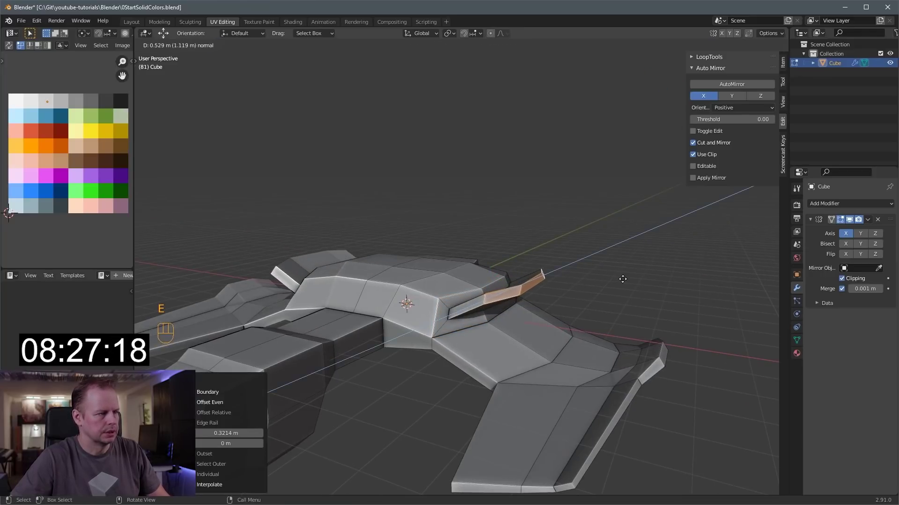
click(623, 279)
key(s)
click(597, 279)
Try duplicating the upper hull's outer top face, shrinking the copy to 0.532 and scaling it along Y.
middle_drag(613, 281, 568, 278)
click(568, 354)
click(513, 317)
key(shift+d)
right_click(539, 303)
key(s)
click(560, 279)
key(s)
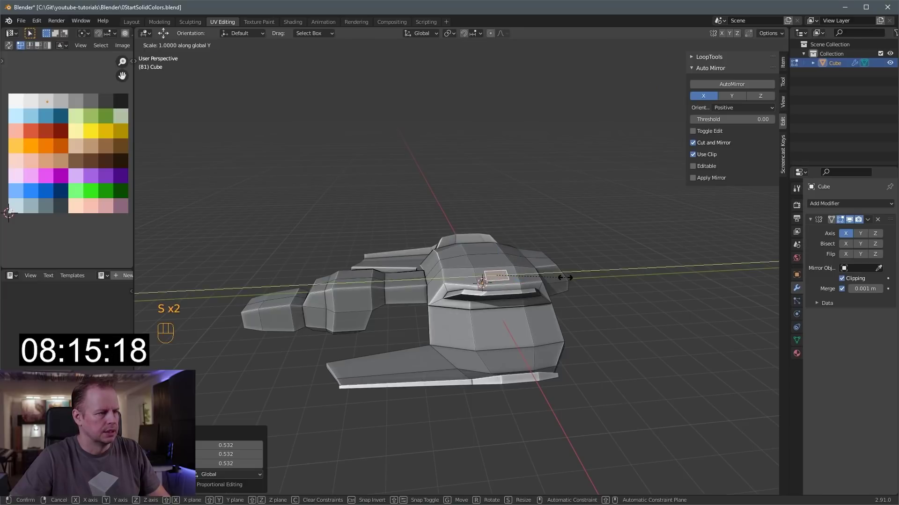
key(y)
click(259, 200)
Undo the face duplication and its scaling.
middle_drag(319, 229, 448, 259)
key(ctrl+z)
key(ctrl+z)
scroll(529, 251, up, 2)
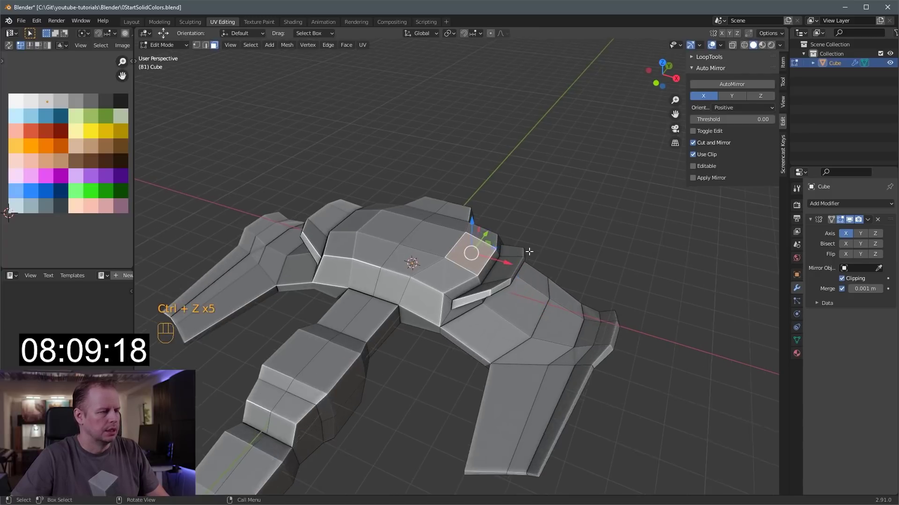
Duplicate the inner top face of the upper hull and move the copy about 1 m outward along X.
scroll(530, 246, down, 2)
click(443, 243)
key(shift+d)
right_click(465, 245)
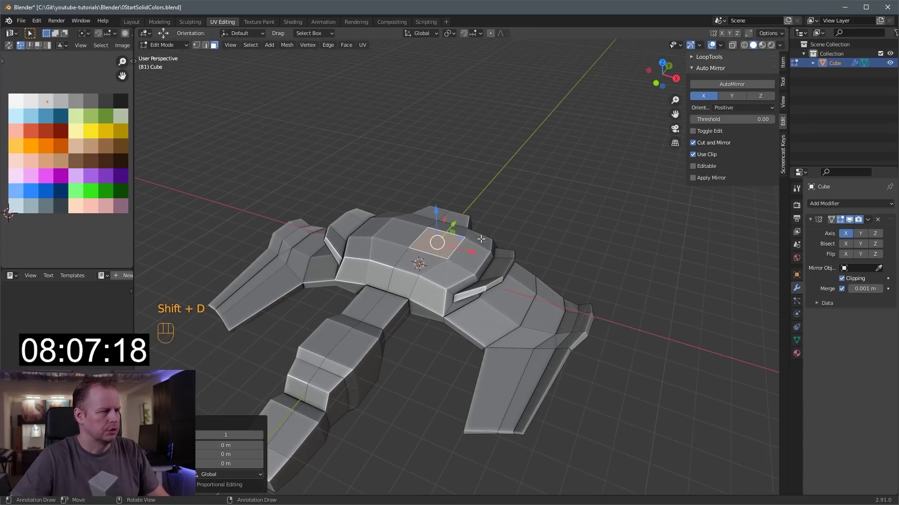
drag(470, 251, 493, 258)
click(848, 280)
Scale the duplicated face to 0.483 and stretch it by 4.785 along Y into a long strip.
key(s)
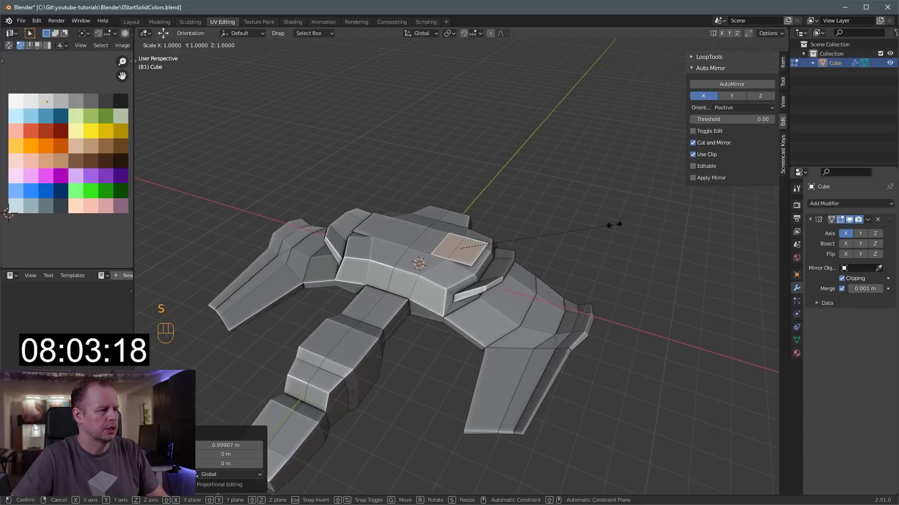
key(s)
middle_click(552, 224)
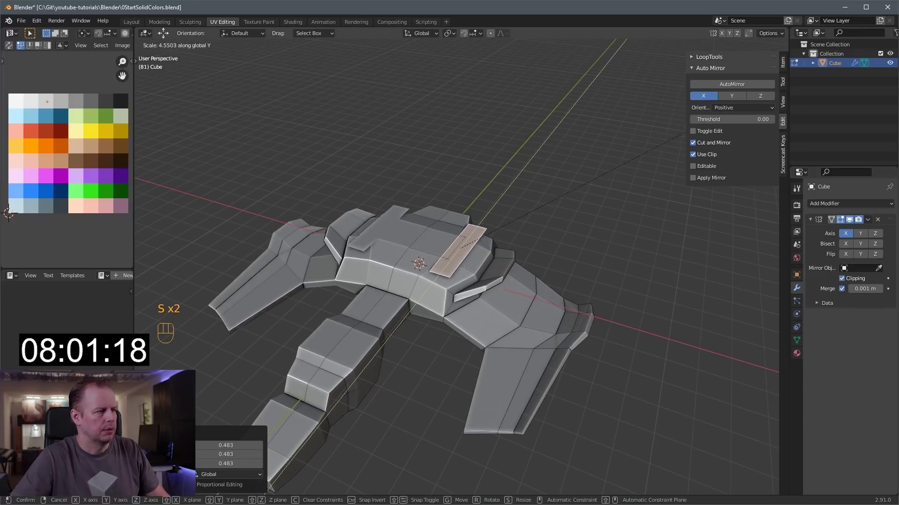
click(539, 192)
Extrude the strip upward about 0.78 m into a bar and add horizontal and vertical lengthwise loop cuts around it.
key(e)
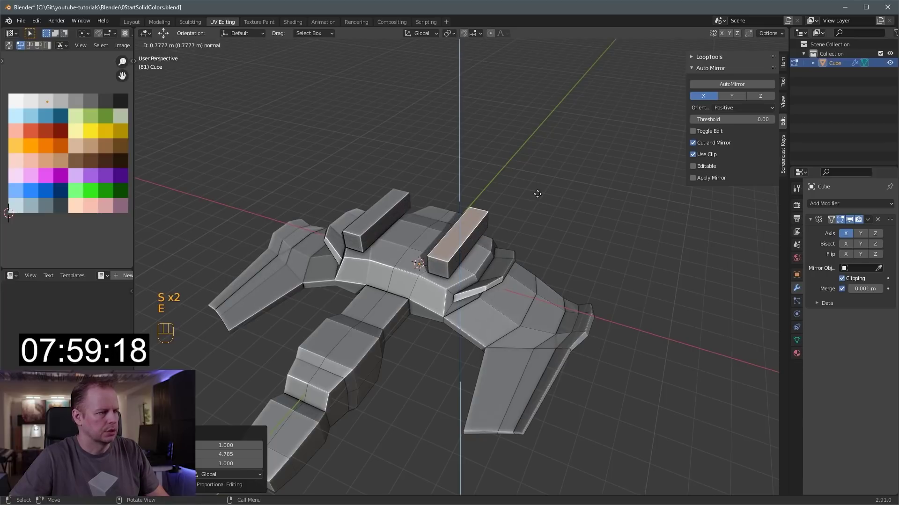
click(539, 191)
click(459, 262)
right_click(459, 253)
key(ctrl+r)
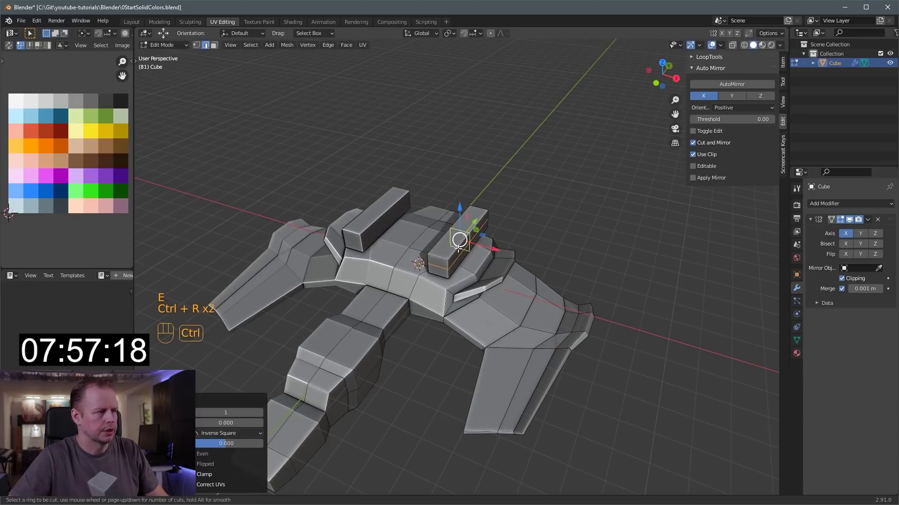
scroll(465, 250, up, 3)
Select the bar's horizontal lengthwise edge loop and widen it along X.
key(a)
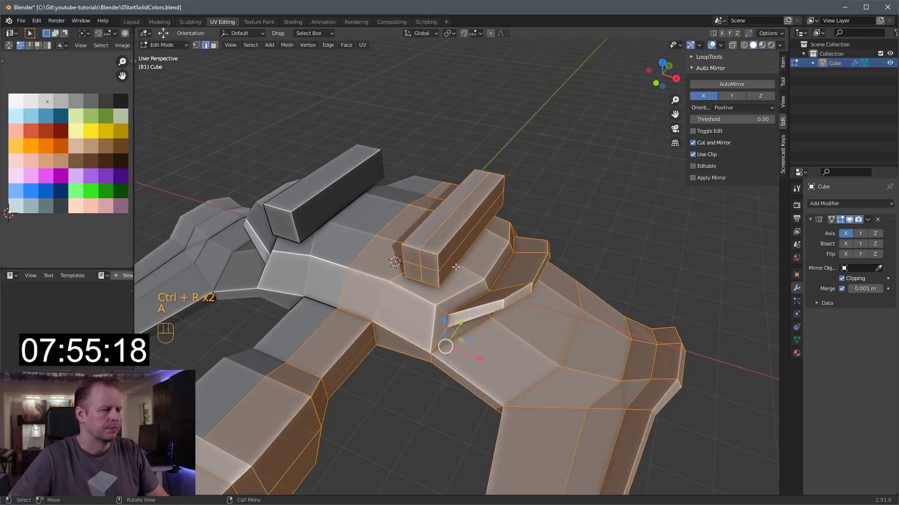
key(3)
key(2)
key(a)
key(a)
key(a)
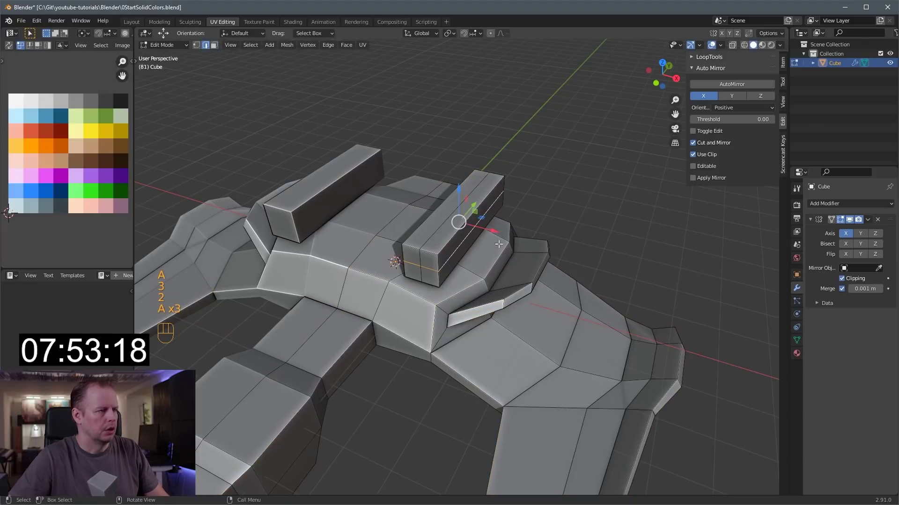
key(s)
key(x)
click(564, 250)
Select the bar's vertical lengthwise edge loop and scale it by 1.270 along Z.
alt+shift+click(444, 233)
key(s)
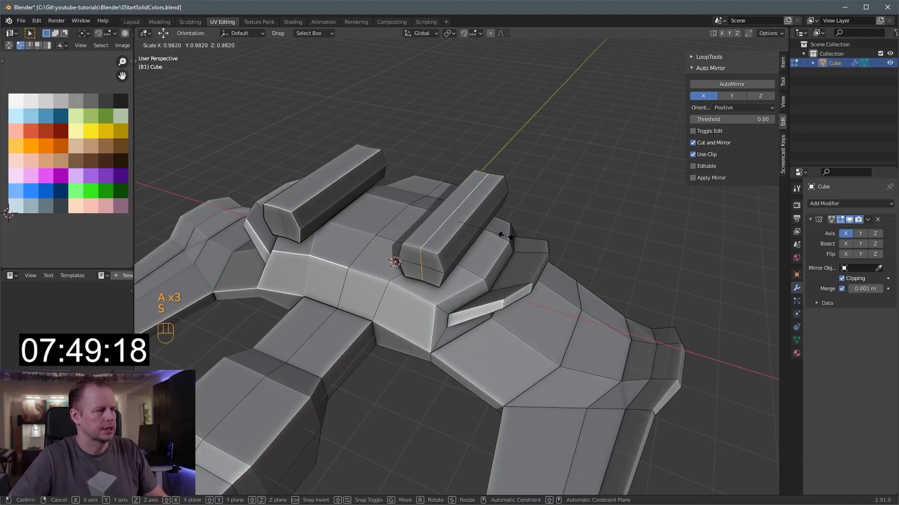
key(z)
click(522, 224)
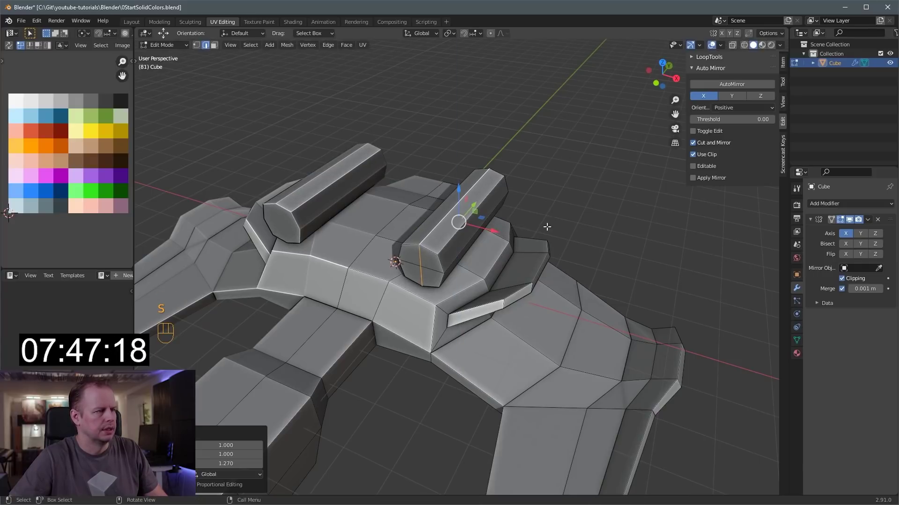
Add crosswise loop cuts near the bar's front and rear and enlarge both rings, scaling the rear one by 1.165.
key(ctrl+r)
click(434, 263)
click(433, 263)
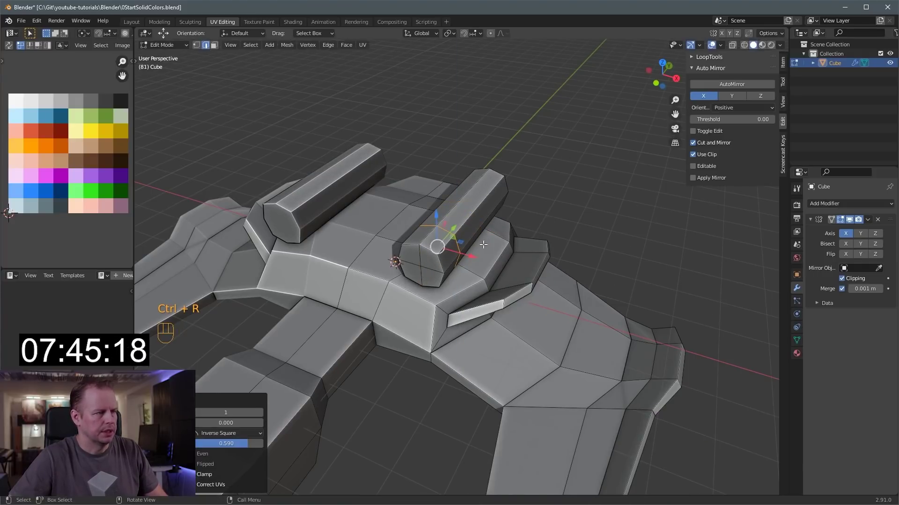
key(s)
click(487, 232)
key(ctrl+r)
click(493, 202)
key(s)
click(523, 192)
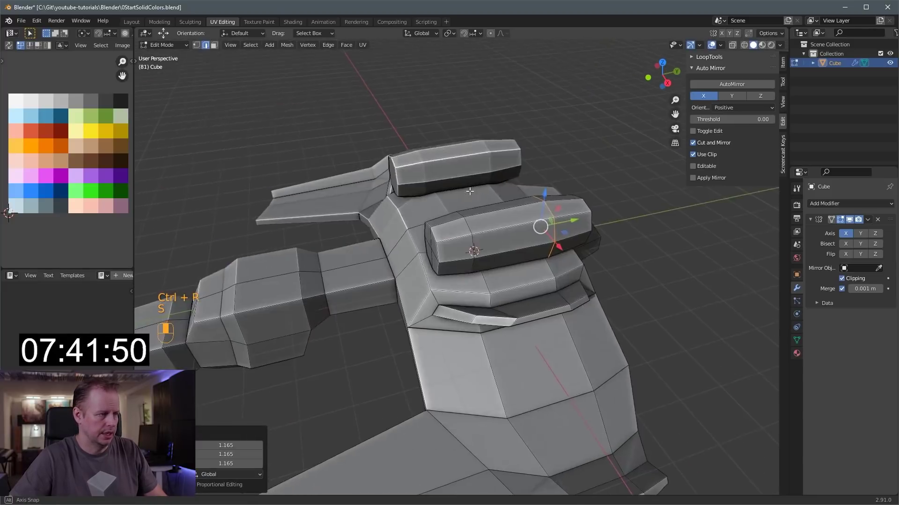
Inset the bar's front end by about 0.144 m and extrude it about 0.31 m inward into an opening.
middle_drag(469, 191, 517, 237)
key(i)
click(573, 219)
key(e)
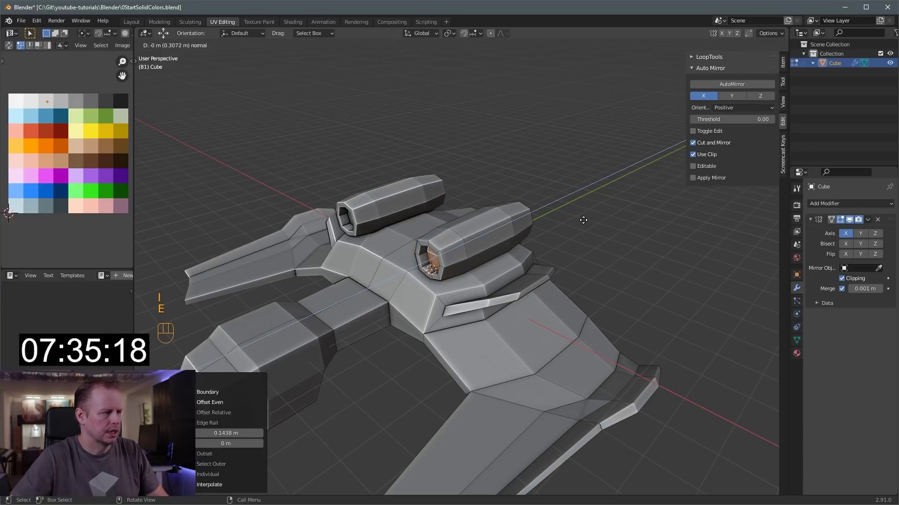
click(584, 220)
Select all of the bar's rear end faces, extrude them about 0.58 m backward and scale them down into a taper.
middle_drag(588, 206, 584, 284)
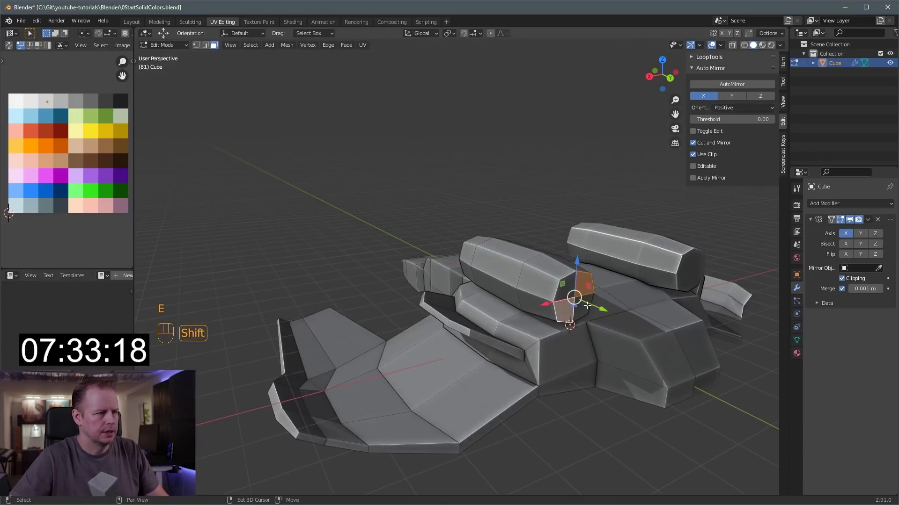
shift+click(587, 305)
key(e)
click(646, 304)
key(s)
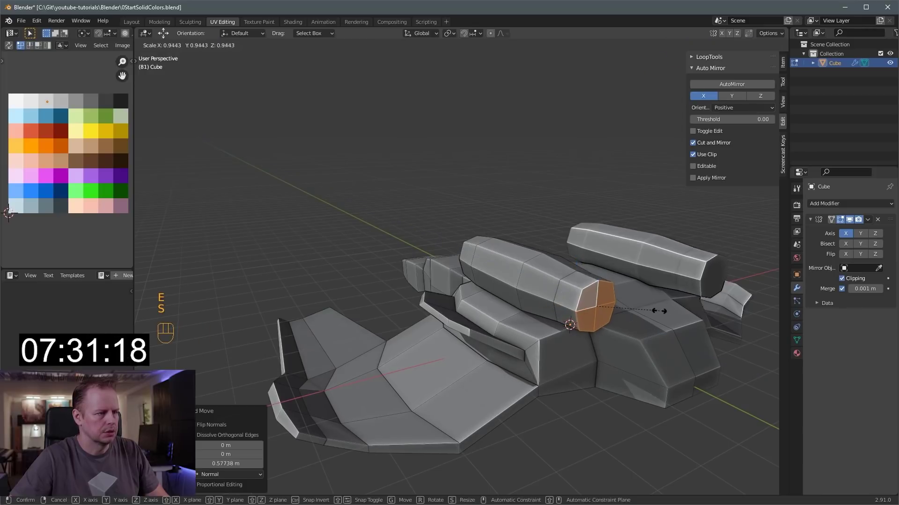
click(674, 302)
Inset the bar's rear end by about 0.08 m and extrude it about 0.36 m inward.
key(i)
click(672, 302)
key(e)
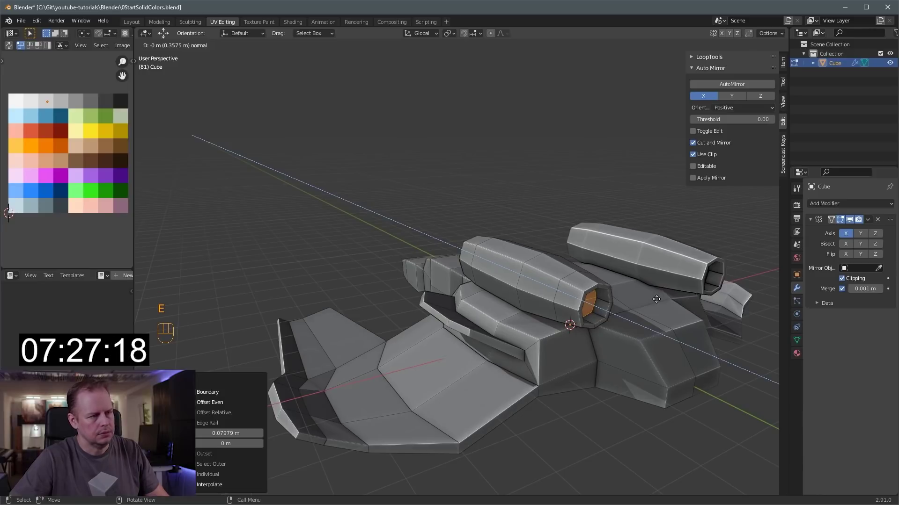
click(656, 299)
Add five evenly spaced crosswise loop cuts around the middle section of the engine barrel.
middle_drag(656, 299, 502, 238)
key(ctrl+r)
scroll(501, 239, up, 4)
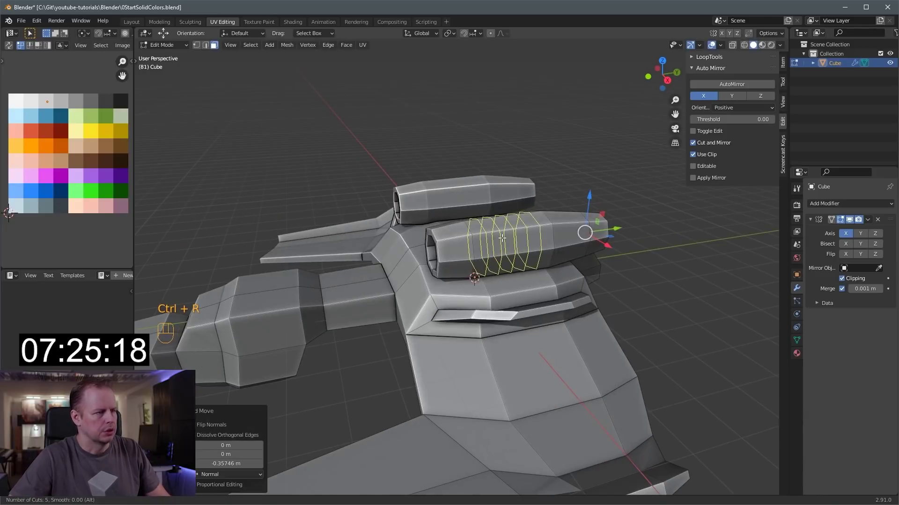
click(502, 238)
right_click(503, 239)
Select three alternating face rings around the engine's middle and inset them by about 0.027 m.
key(3)
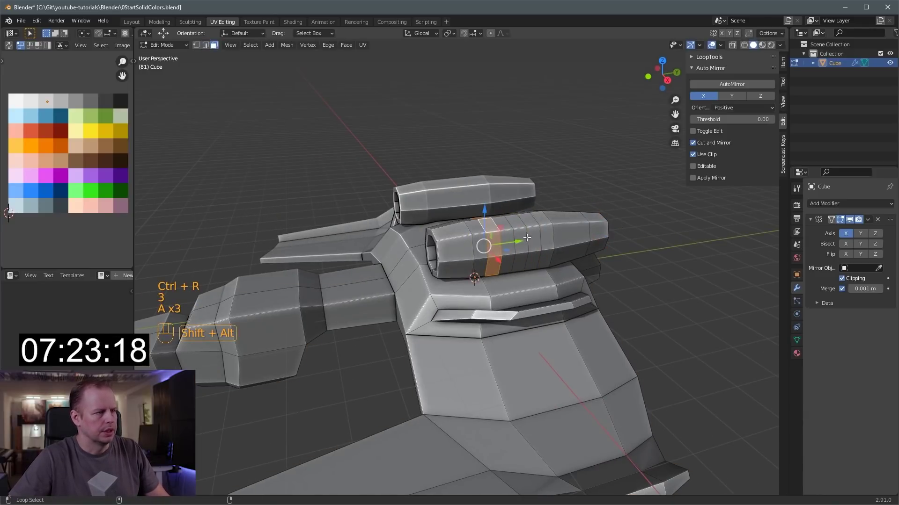
middle_drag(521, 201, 637, 211)
key(i)
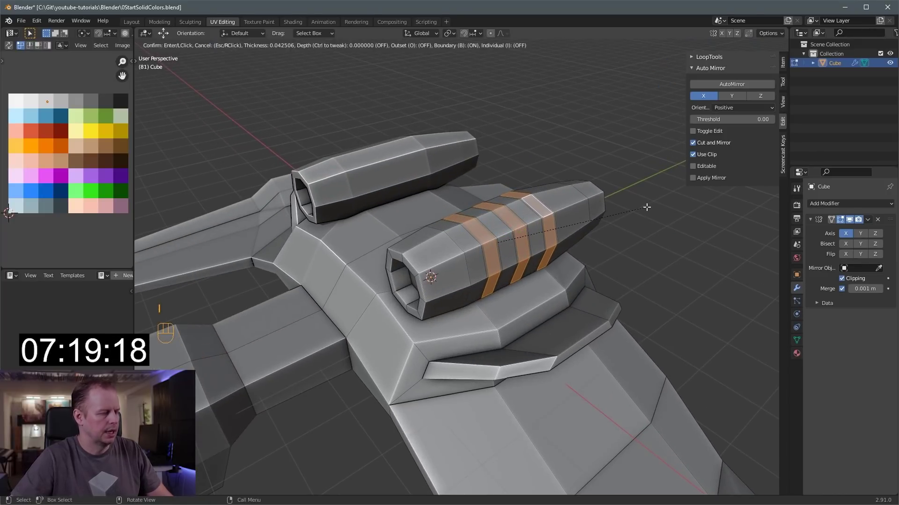
click(647, 208)
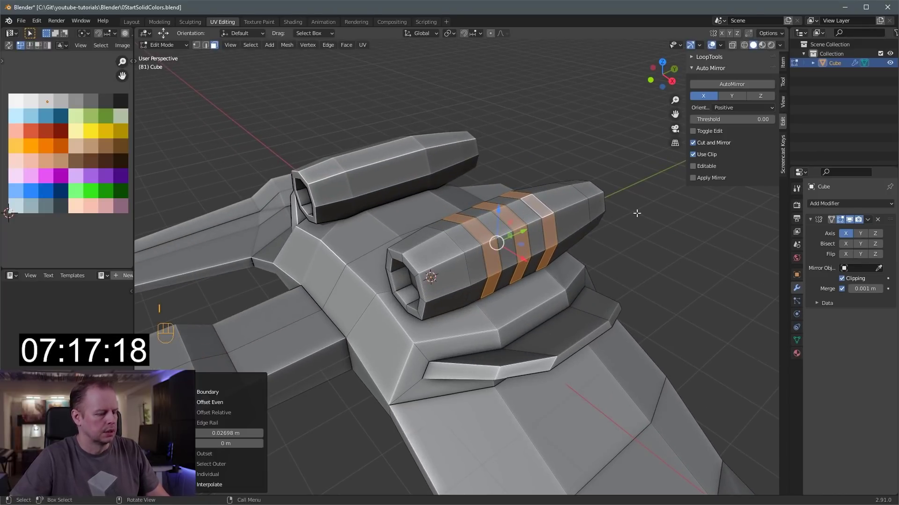
Set the pivot point to Individual Origins and scale the three face rings to 0.881 to form grooves.
key(comma)
click(578, 218)
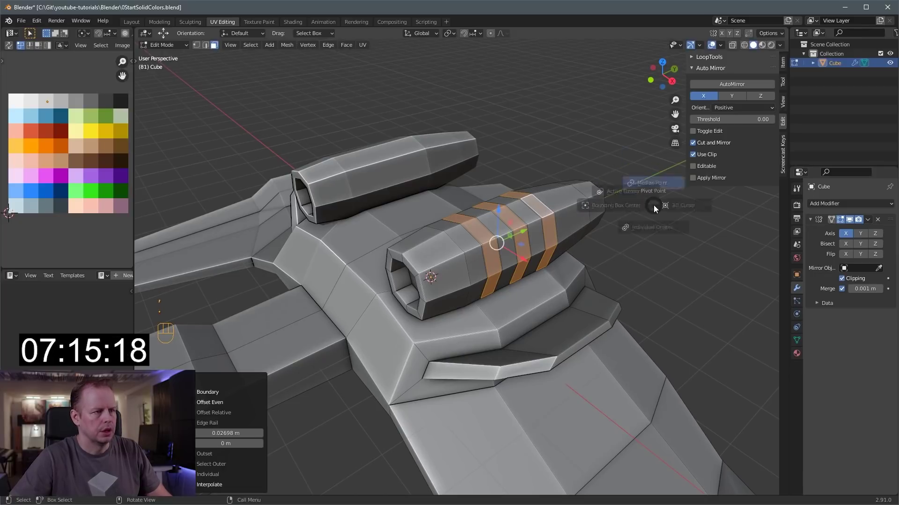
key(period)
click(655, 259)
key(s)
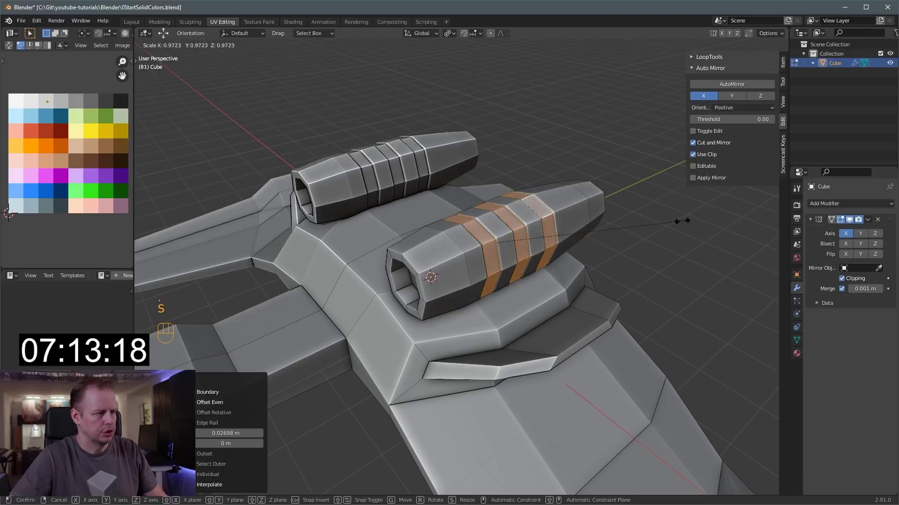
click(666, 223)
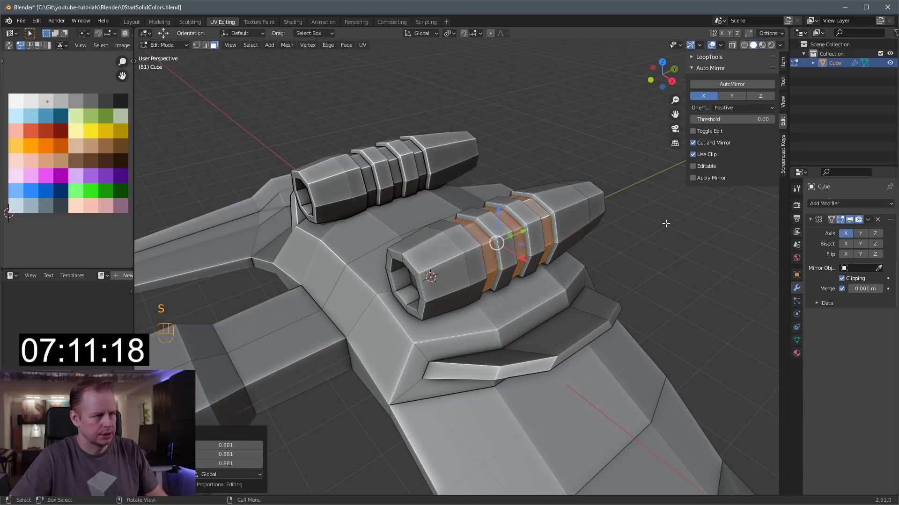
Move the whole engine about 0.92 m outward and 0.23 m down in front view, and place a duplicate beneath the wing.
key(l)
key(KP_1)
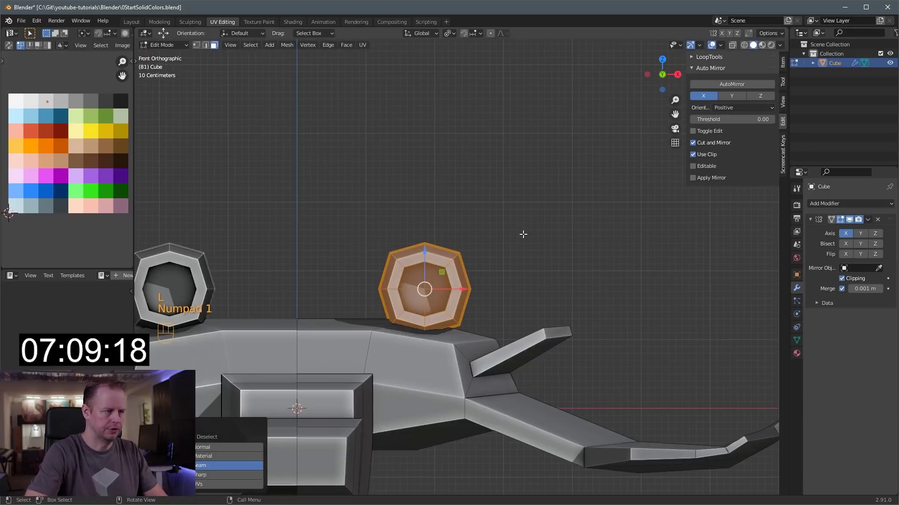
key(g)
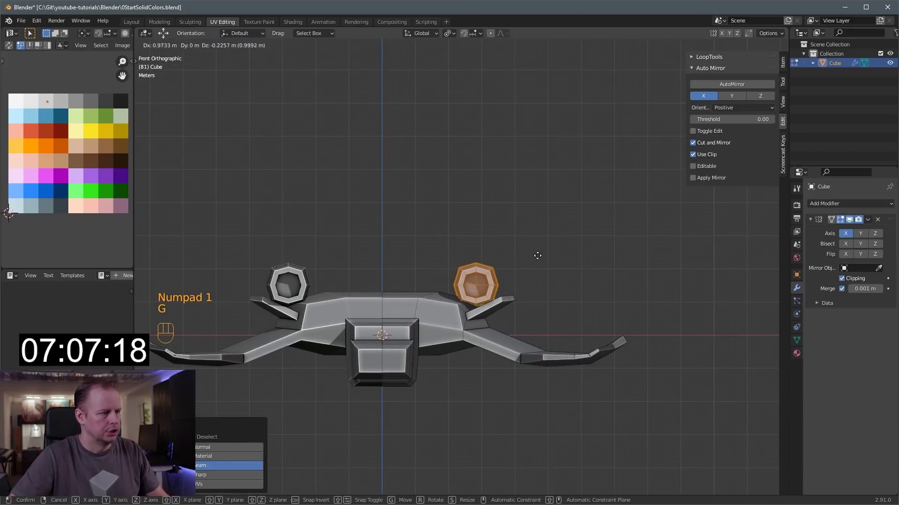
click(536, 255)
key(shift+d)
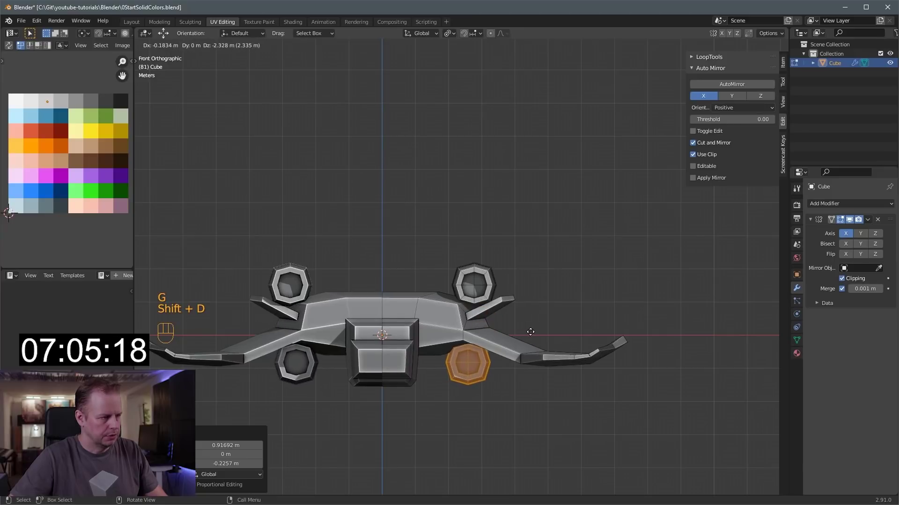
click(526, 327)
Extrude the central strip of the hull's underside faces about 0.5 m downward and scale it to 0.820.
middle_drag(525, 327, 468, 299)
click(381, 331)
shift+click(470, 294)
shift+click(524, 305)
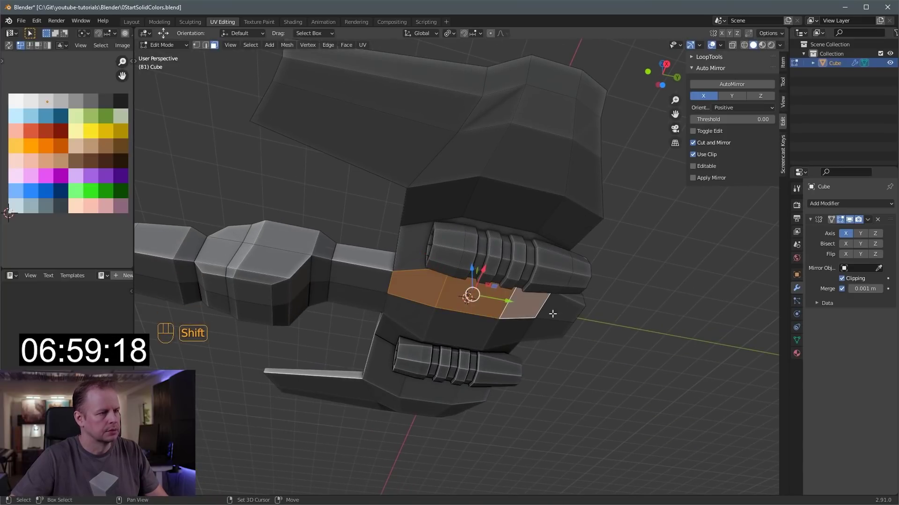
shift+click(575, 313)
key(e)
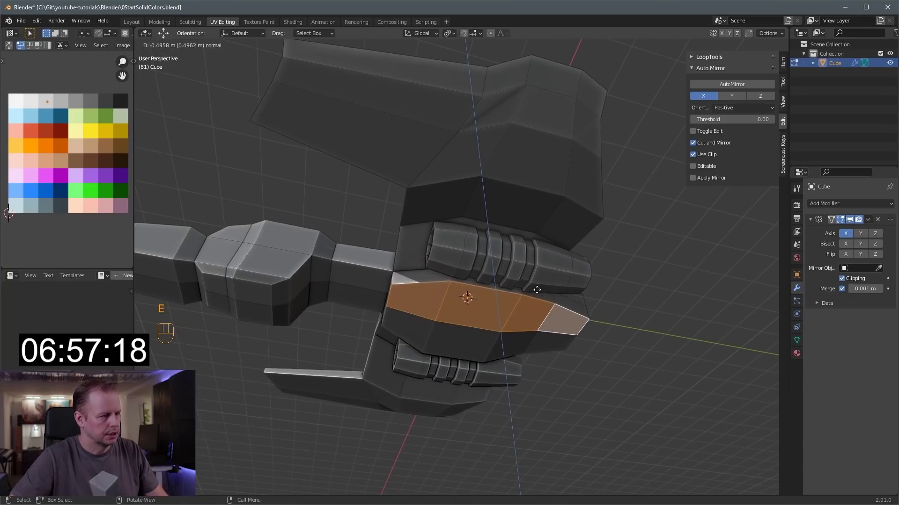
click(530, 286)
key(s)
click(530, 294)
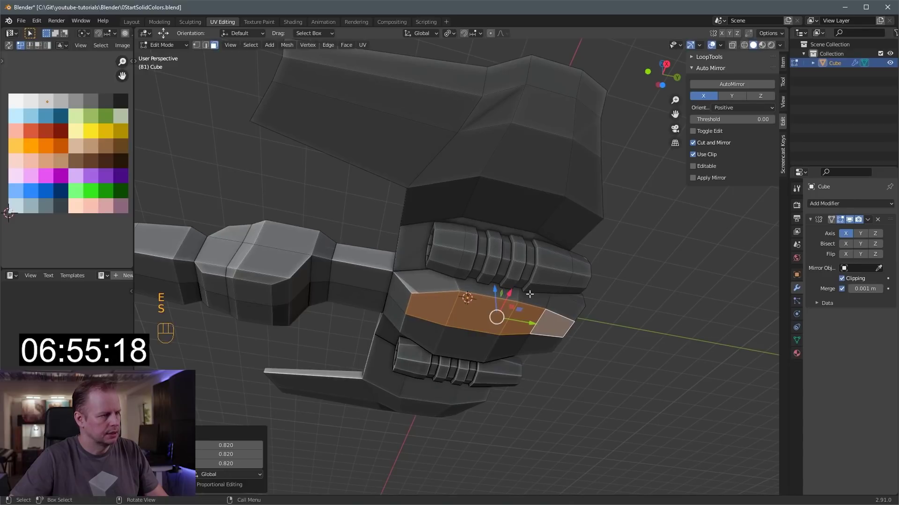
Duplicate the neck's top face behind the head, resize the copy and position it above the front of the upper hull.
middle_drag(411, 296, 468, 304)
click(475, 276)
click(428, 370)
middle_drag(428, 370, 509, 267)
click(441, 241)
click(509, 268)
key(shift+d)
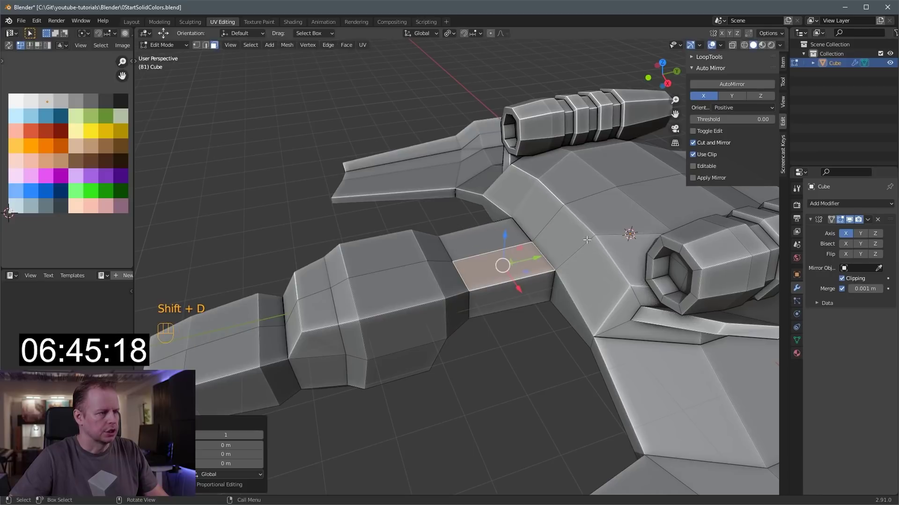
key(s)
click(538, 261)
drag(538, 261, 620, 242)
drag(589, 216, 589, 203)
Extrude the duplicated face about 0.82 m upward into a block tapered to 0.610, and add a lengthwise loop cut.
key(e)
click(596, 173)
key(s)
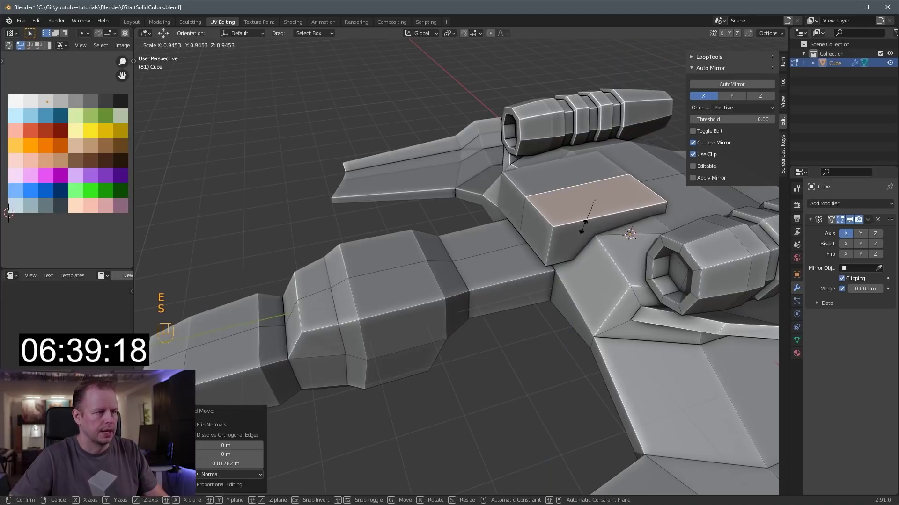
click(594, 217)
middle_drag(614, 200, 581, 185)
key(ctrl+r)
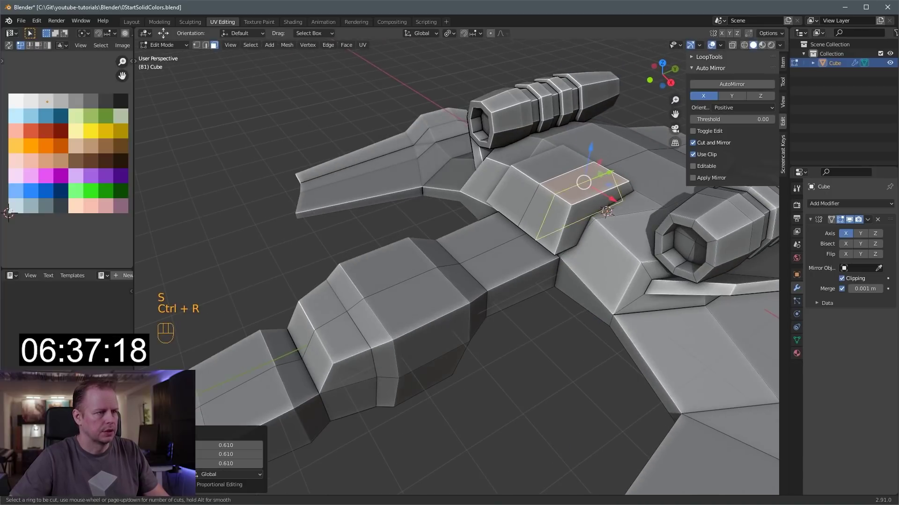
key(3)
drag(580, 154, 583, 141)
key(ctrl+z)
key(a)
key(a)
key(a)
alt+shift+click(546, 187)
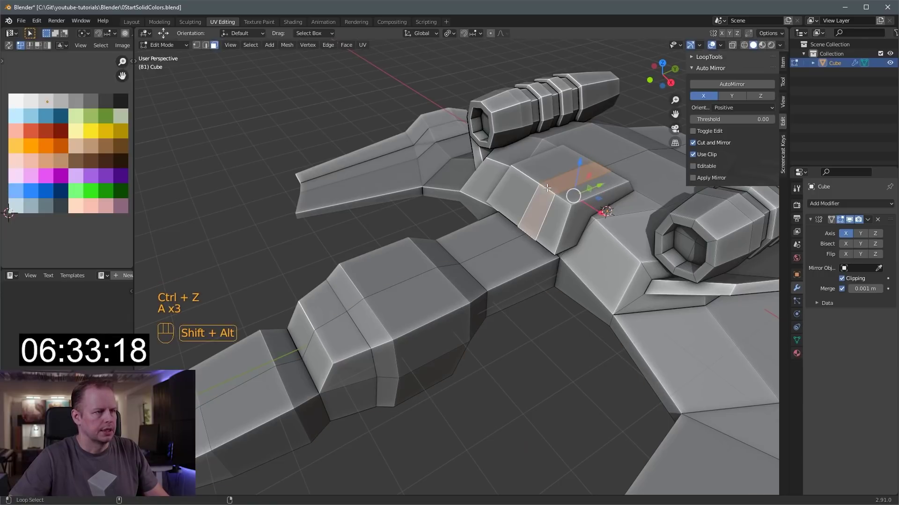
key(s)
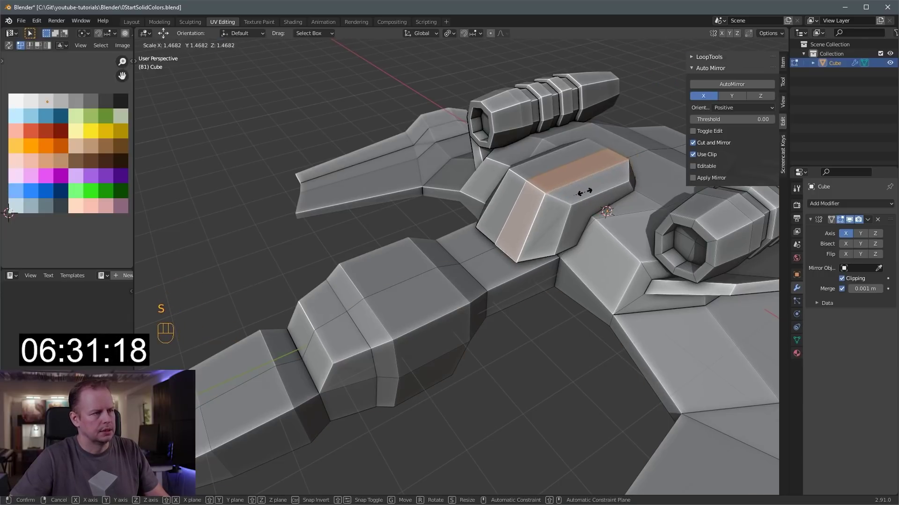
right_click(520, 204)
Move the centre edge on the front of the raised block slightly forward along Y.
key(2)
click(521, 204)
drag(544, 199, 532, 200)
middle_drag(533, 201, 620, 196)
key(3)
click(594, 264)
key(2)
click(588, 251)
shift+click(602, 257)
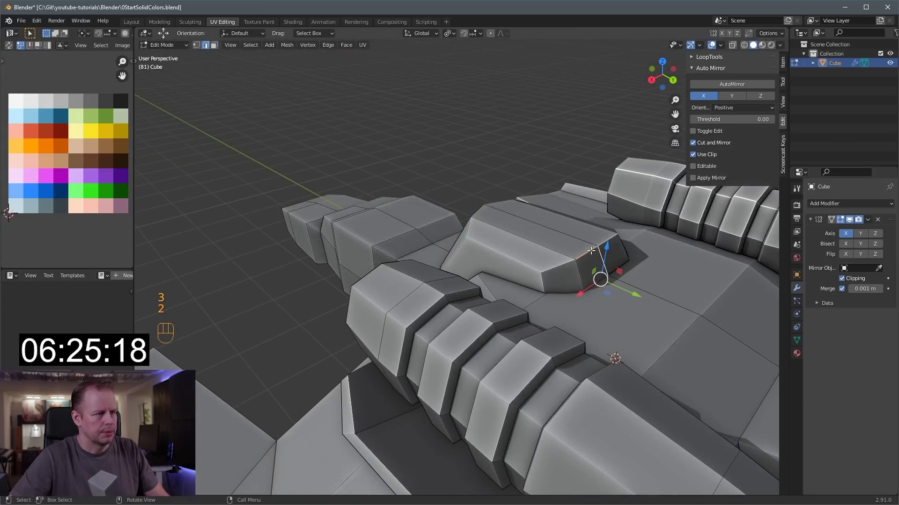
key(ctrl+z)
Add two crosswise loop cuts across the raised block, one toward its rear and one toward its front.
key(ctrl+r)
click(562, 255)
click(562, 256)
key(2)
key(ctrl+r)
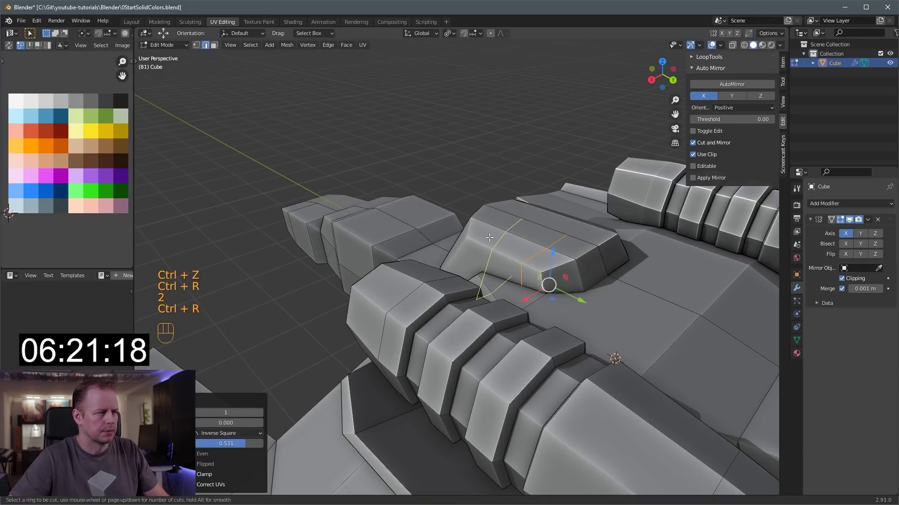
click(480, 237)
click(482, 237)
Select two adjacent faces between the block's crosswise cuts and raise them slightly along Z.
key(2)
click(531, 233)
key(3)
click(532, 232)
shift+click(518, 248)
drag(523, 207, 525, 202)
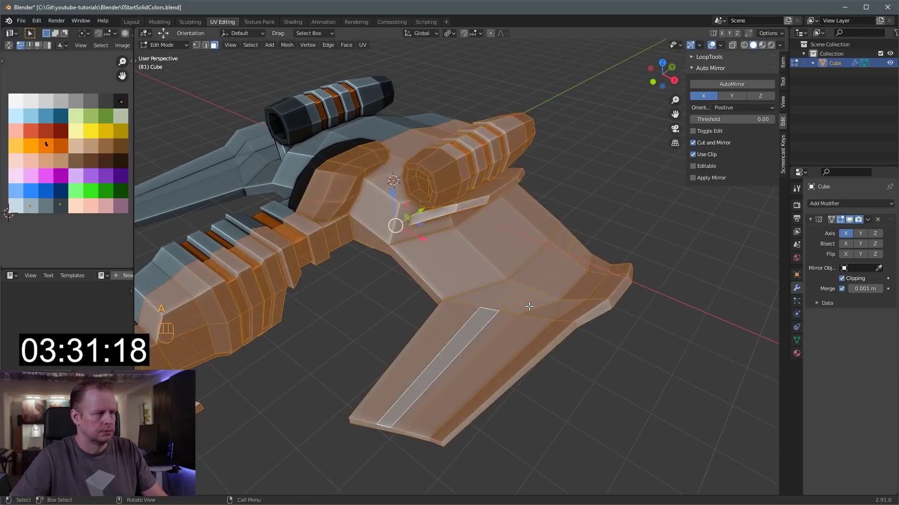
Select the narrow face strip running along the outer wing, inset it about 0.045 m and sink it by 0.0871 m.
alt+shift+click(528, 307)
alt+click(548, 301)
key(i)
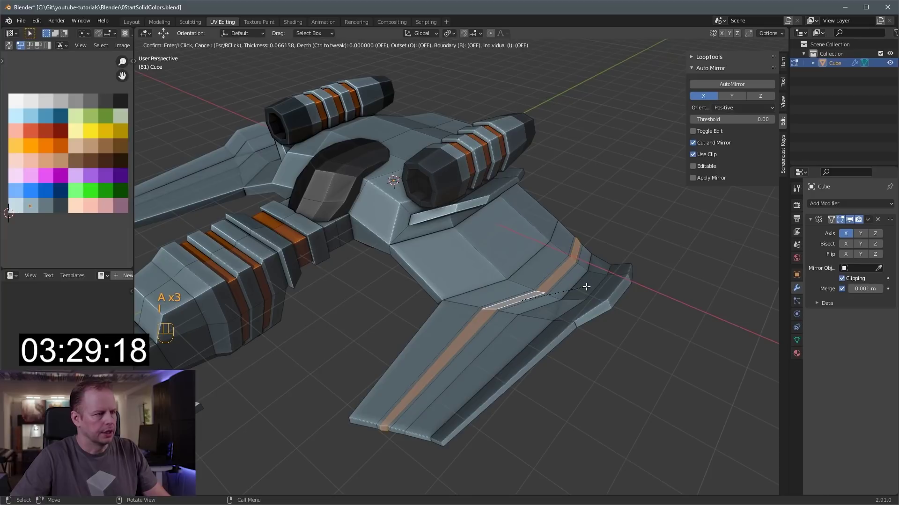
click(587, 286)
key(alt+s)
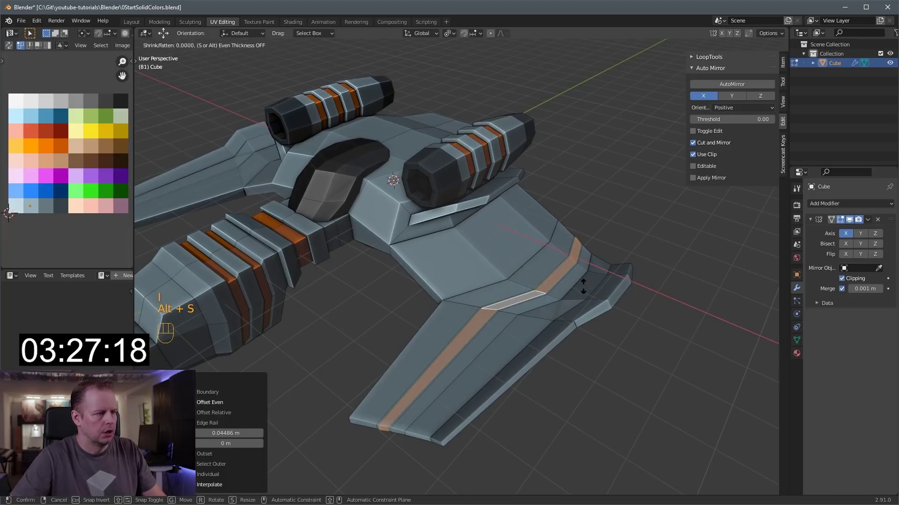
click(522, 297)
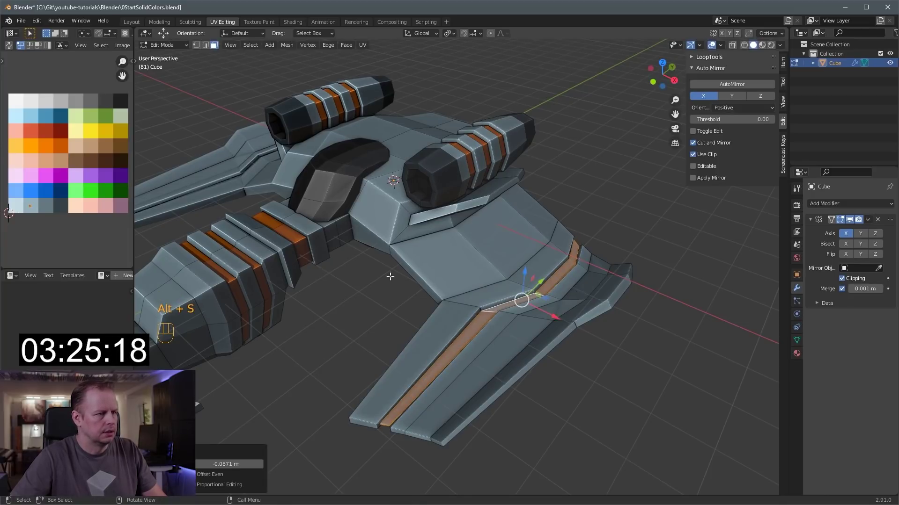
Colour the sunken wing strip orange by moving its UVs onto the orange palette swatch, and clear the selection.
key(g)
click(73, 126)
middle_drag(504, 248, 523, 252)
key(a)
key(a)
key(a)
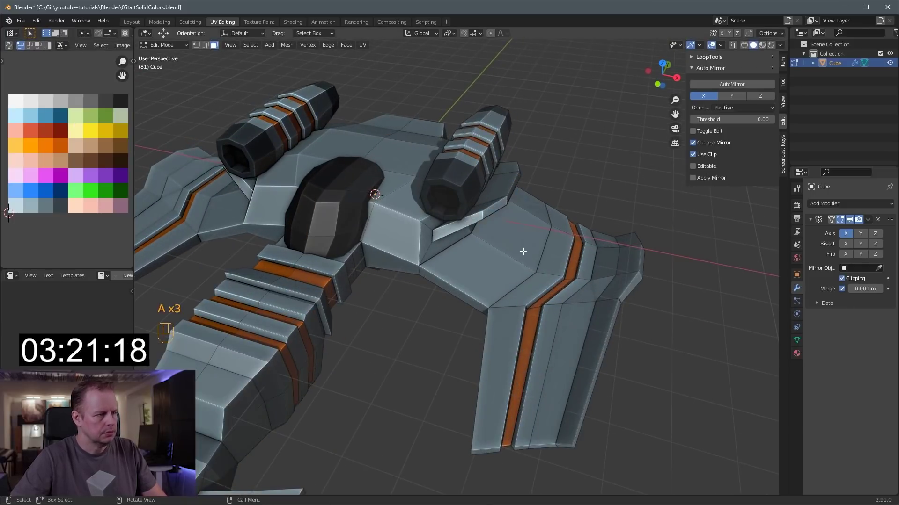
Add four evenly spaced loop cuts along the inner wing section beside the engine.
key(ctrl+r)
scroll(512, 253, up, 3)
click(511, 249)
right_click(511, 248)
Select two parallel face strips across the inner wing beside the engine and inset them about 0.037 m.
key(3)
key(a)
key(a)
key(a)
ctrl+alt+click(492, 224)
ctrl+alt+shift+click(501, 231)
key(i)
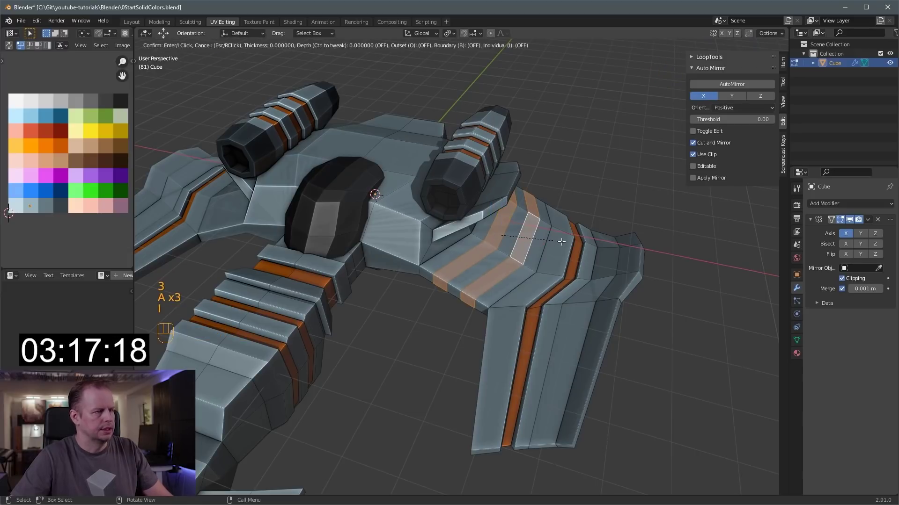
click(558, 243)
Scale the inset wing strips to about 0.924 and colour them orange by moving their UVs onto the orange palette swatch.
key(s)
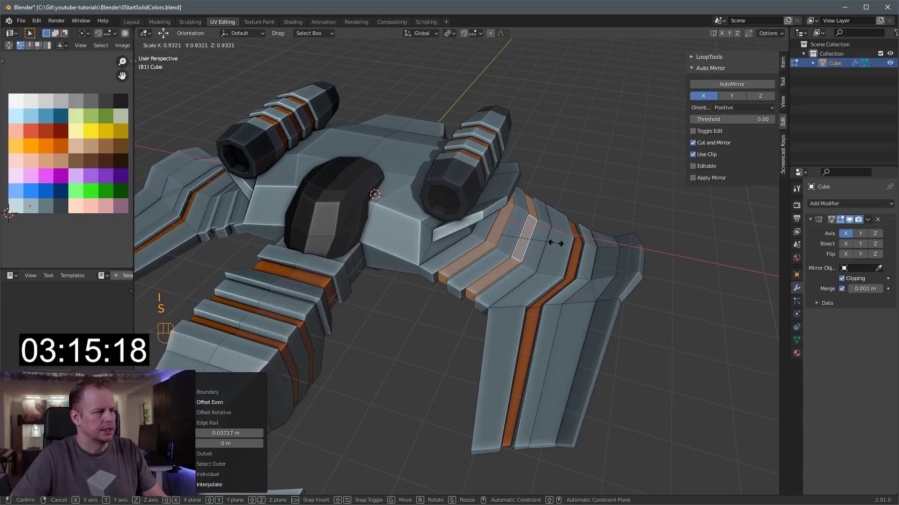
click(553, 242)
key(g)
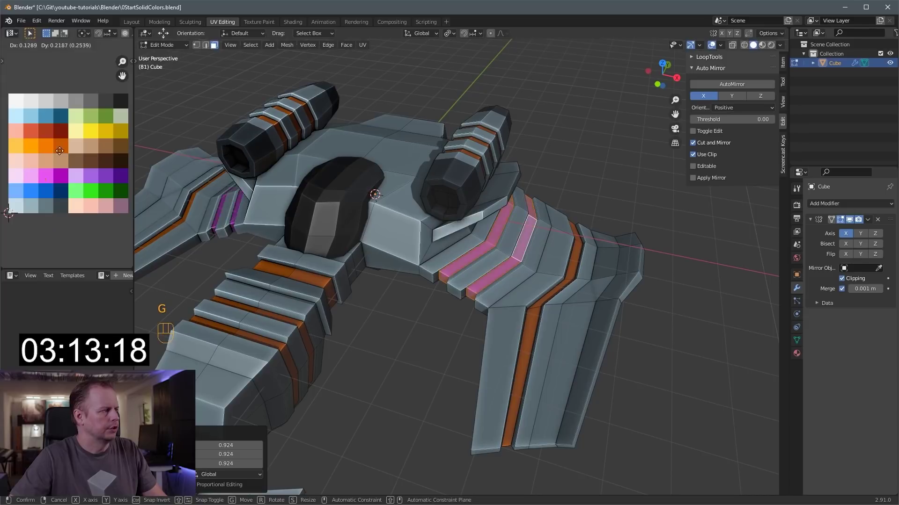
scroll(468, 187, down, 1)
Try to inset two adjacent faces on top of the hull, running behind the cockpit beside the engine, by about 0.212 m.
click(427, 246)
scroll(442, 229, up, 5)
middle_drag(461, 208, 449, 230)
shift+click(386, 203)
middle_drag(415, 163, 437, 152)
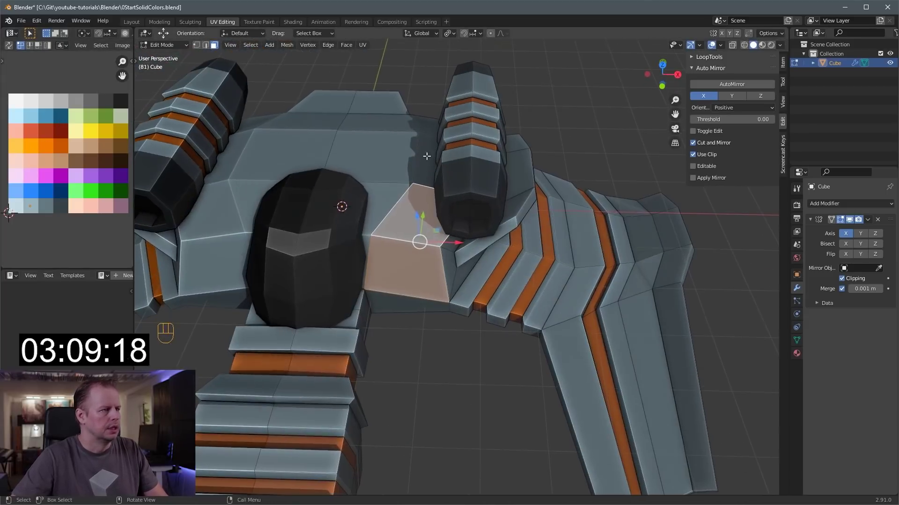
click(374, 177)
shift+click(379, 103)
middle_drag(405, 125, 507, 165)
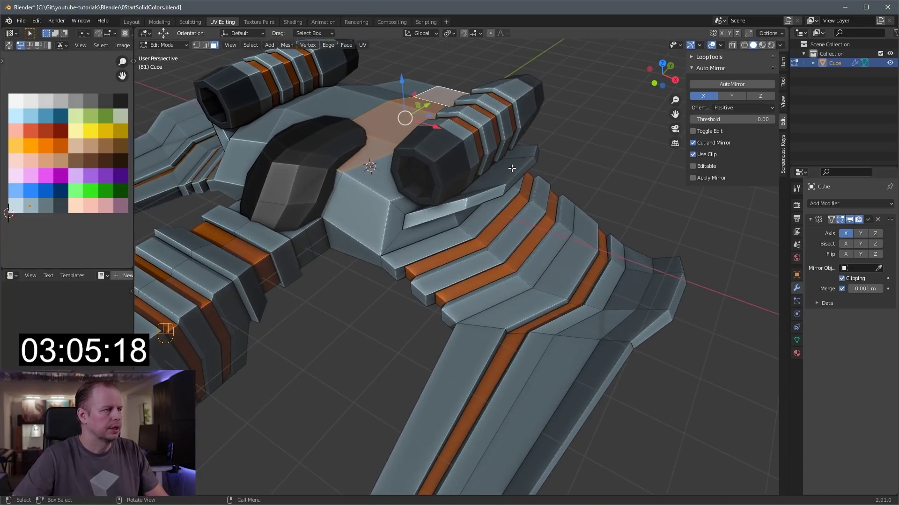
key(i)
click(494, 160)
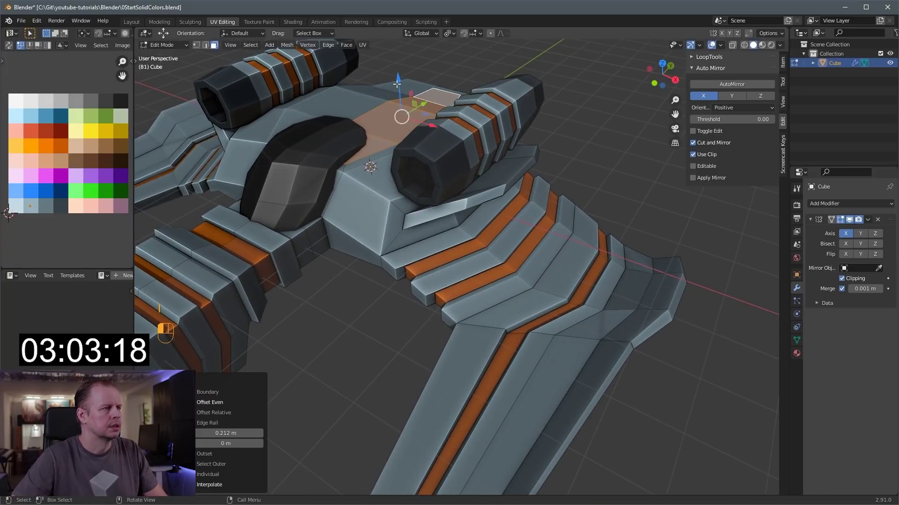
Select the two hull-top faces between the engine and the centreline behind the cockpit and extrude them about 0.24 m upward.
click(404, 120)
middle_drag(406, 121, 530, 194)
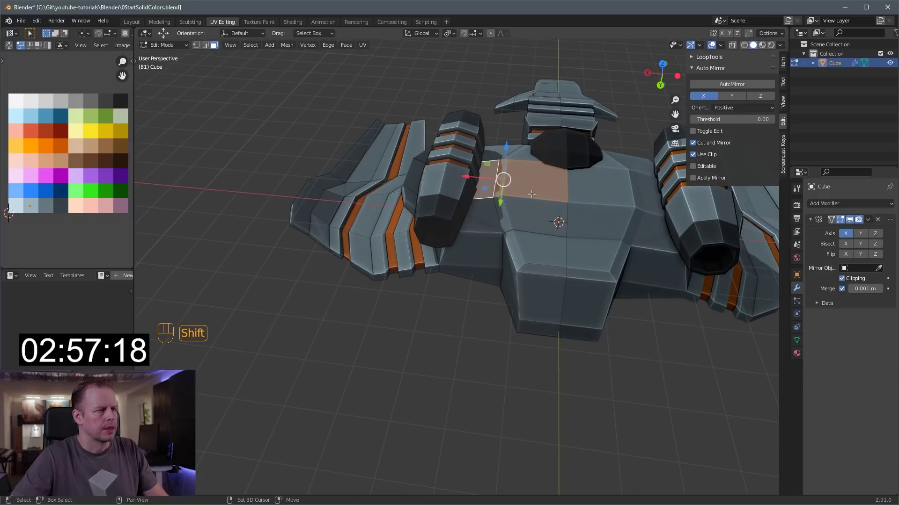
key(e)
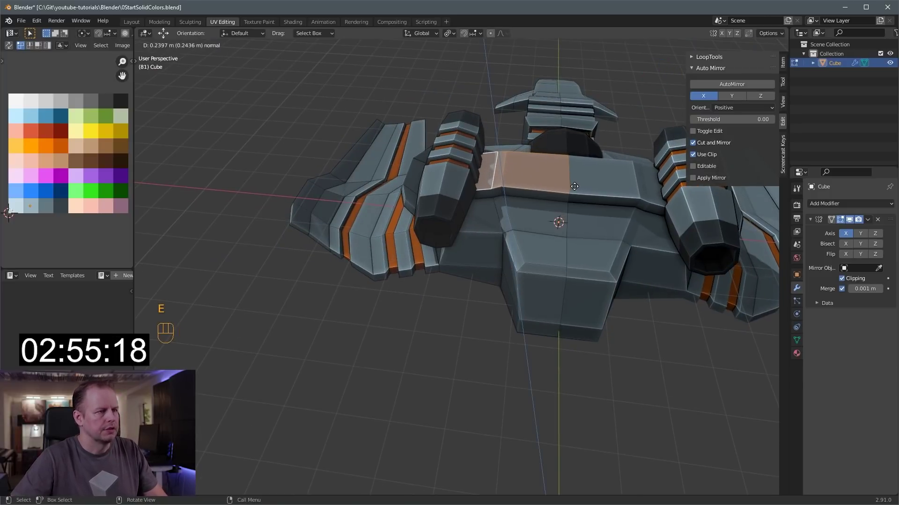
click(574, 186)
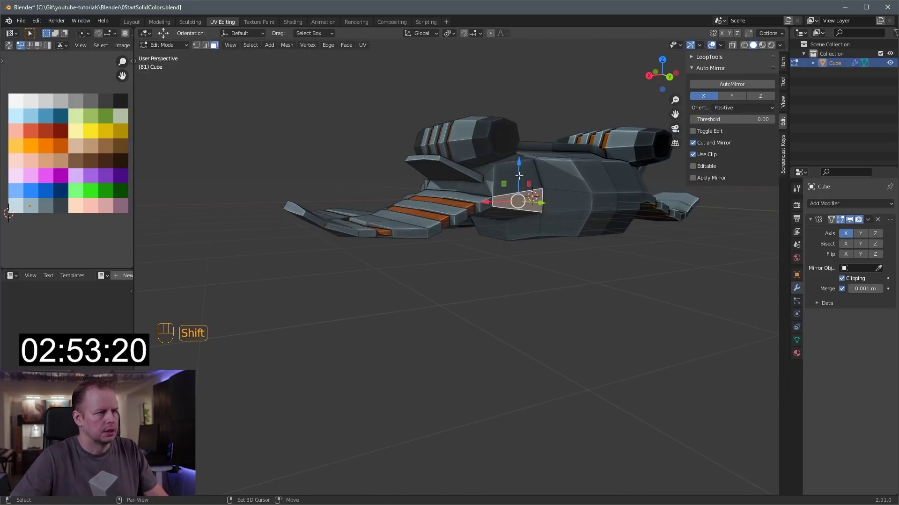
Select the two stacked faces on the rear hull side beneath the engine, inset them about 0.16 m and extrude the result.
shift+click(518, 176)
middle_drag(553, 194, 572, 204)
key(i)
click(611, 194)
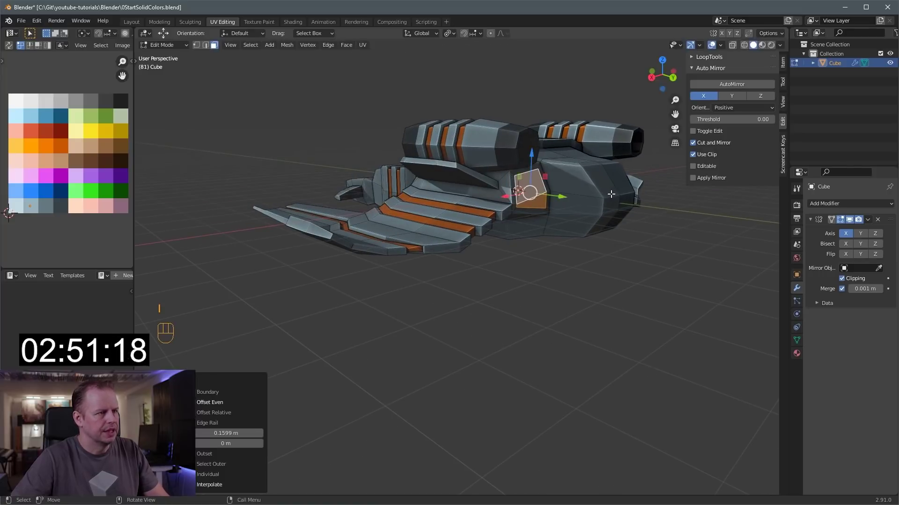
key(e)
click(592, 193)
key(g)
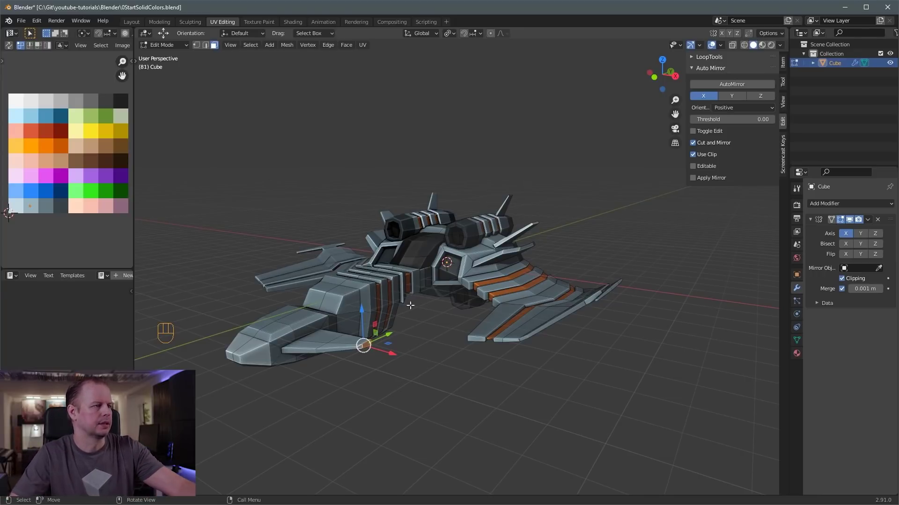
Select the entire spaceship mesh in Edit Mode.
scroll(405, 310, down, 5)
middle_drag(475, 375, 487, 349)
key(Tab)
key(a)
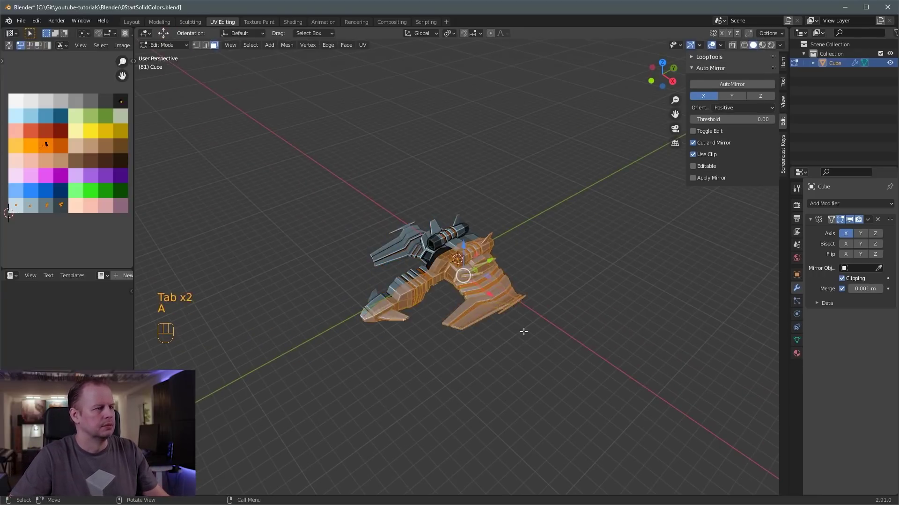